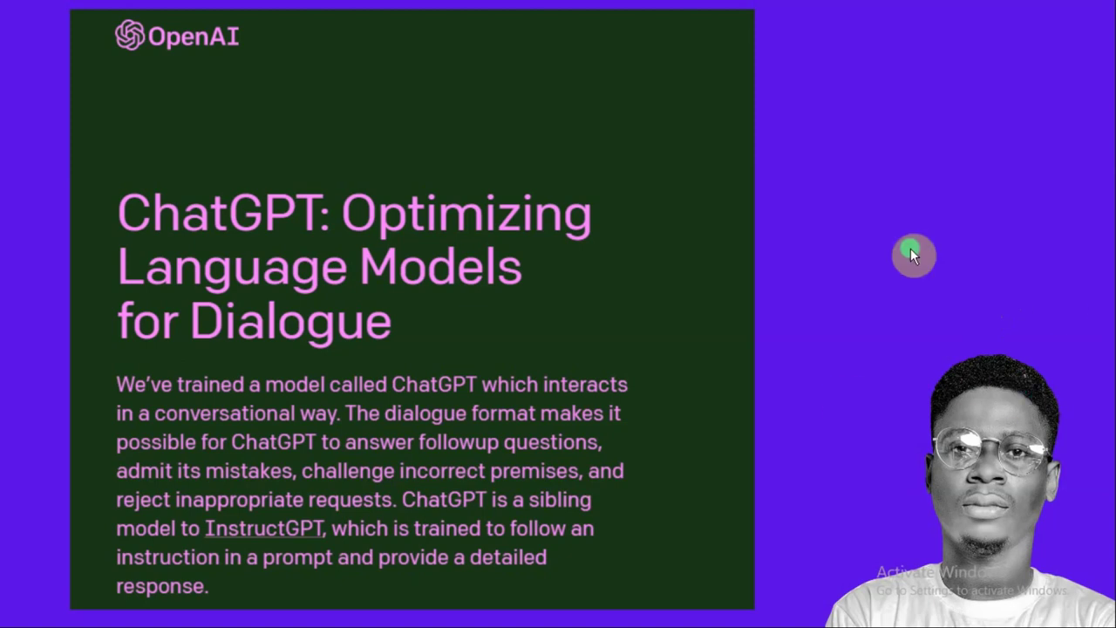
- Exit the full-screen slideshow, returning to the editor on slide 2 with the ChatGPT blog screenshot
mouse_move(968, 617)
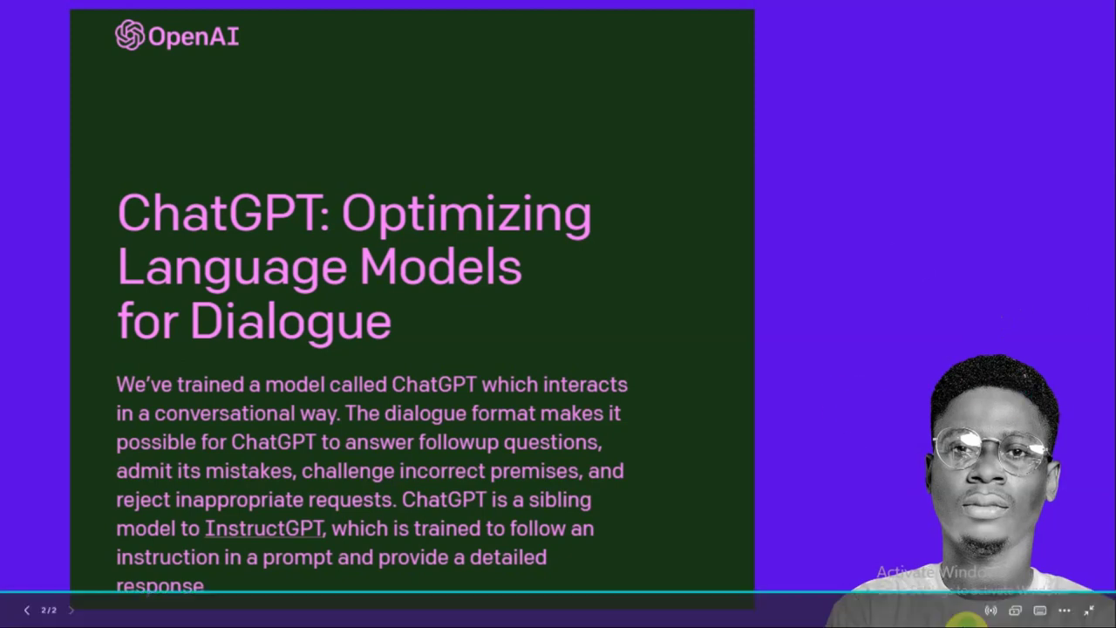
click(1088, 610)
- Open ChatGPT from the OpenAI blog post, reload past the at-capacity page, and begin sign-up
click(109, 12)
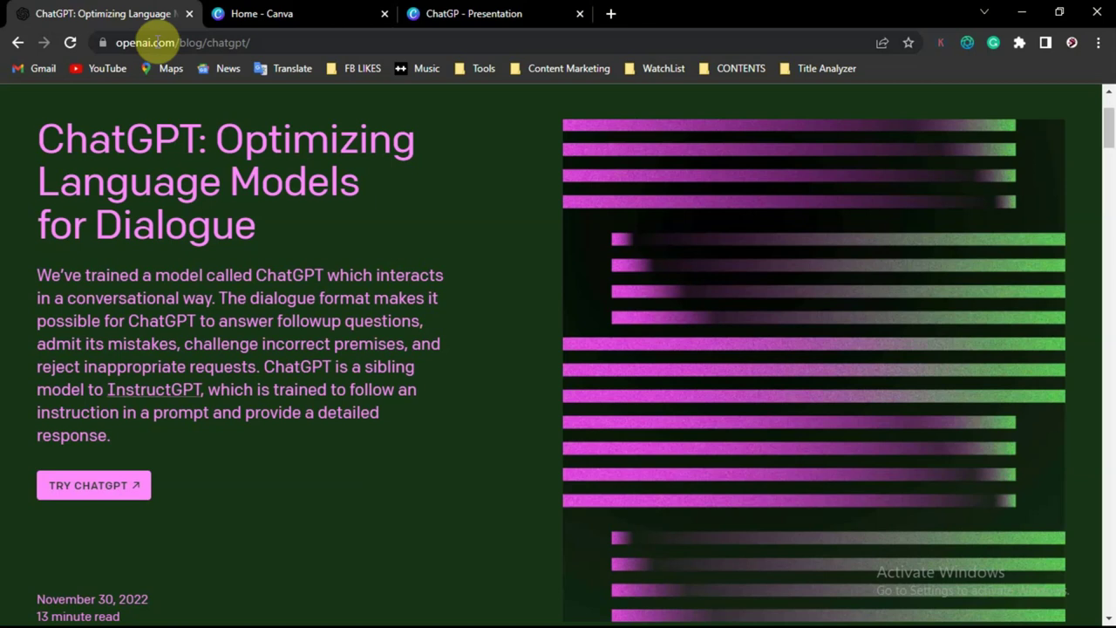
click(218, 42)
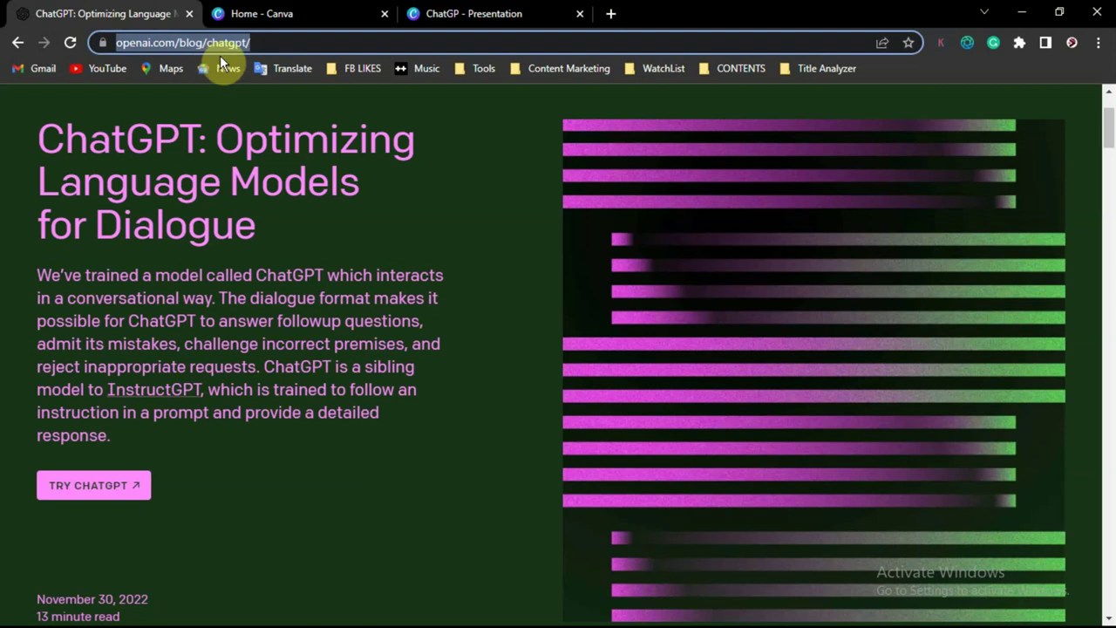
click(276, 207)
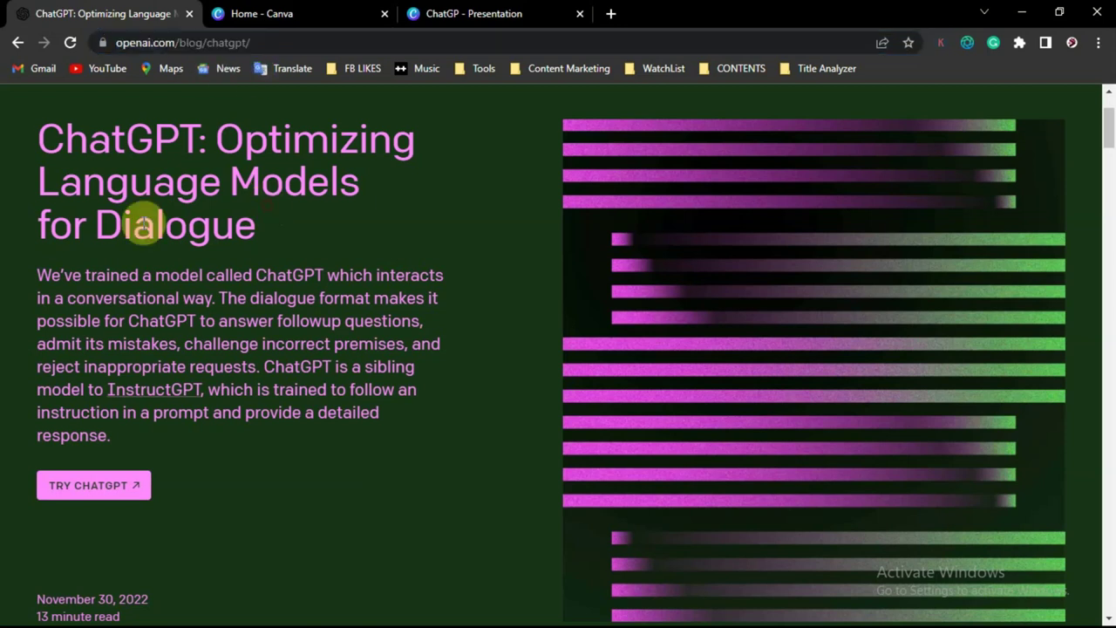
click(136, 487)
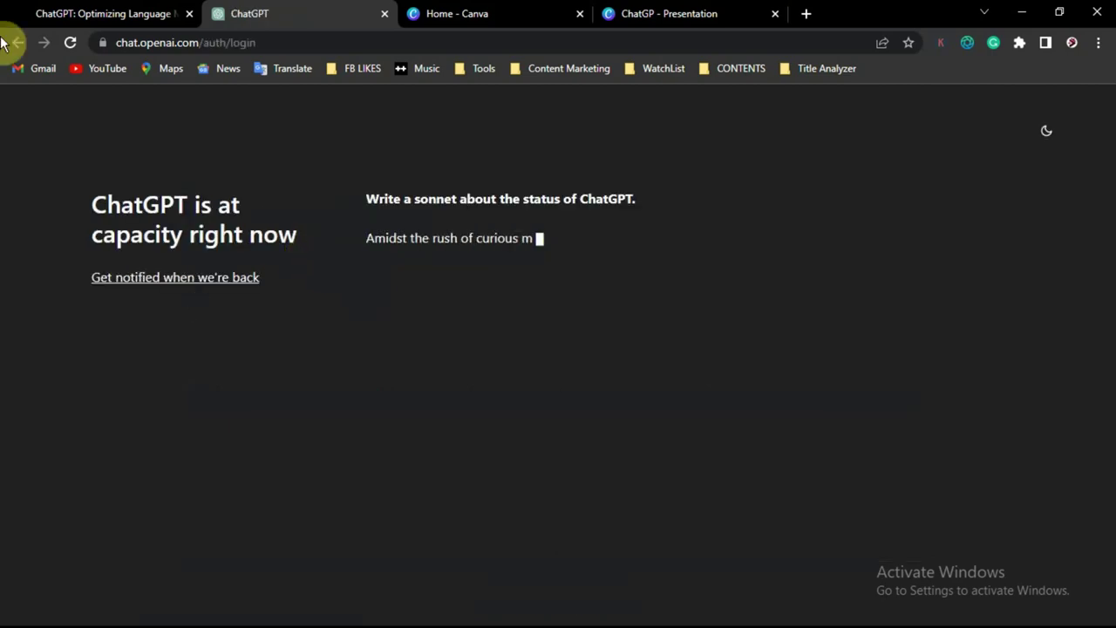
click(71, 43)
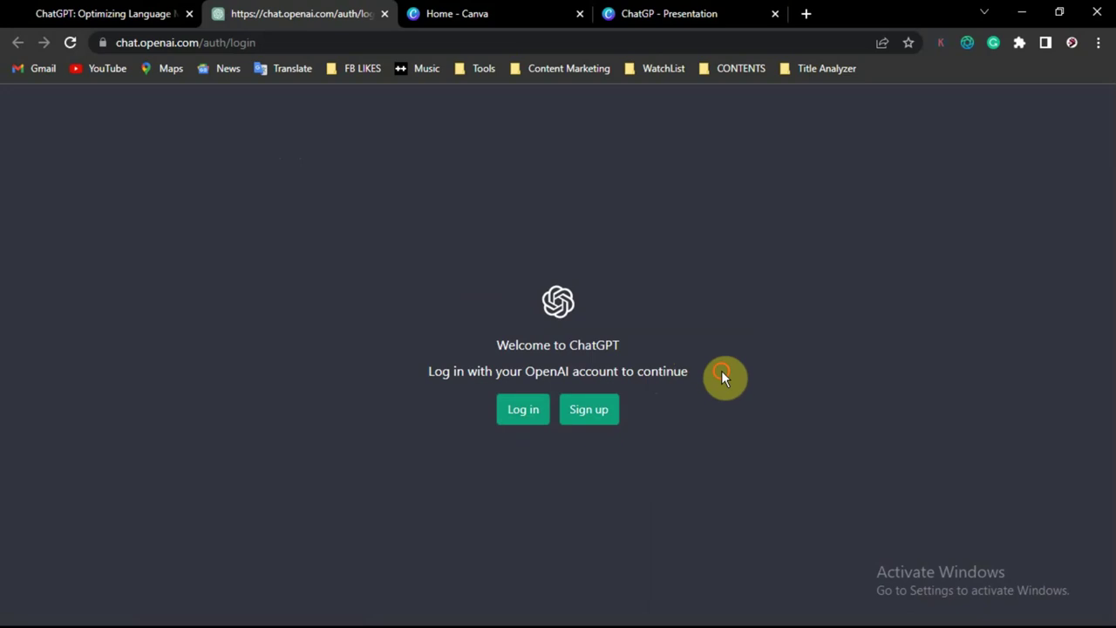
click(597, 420)
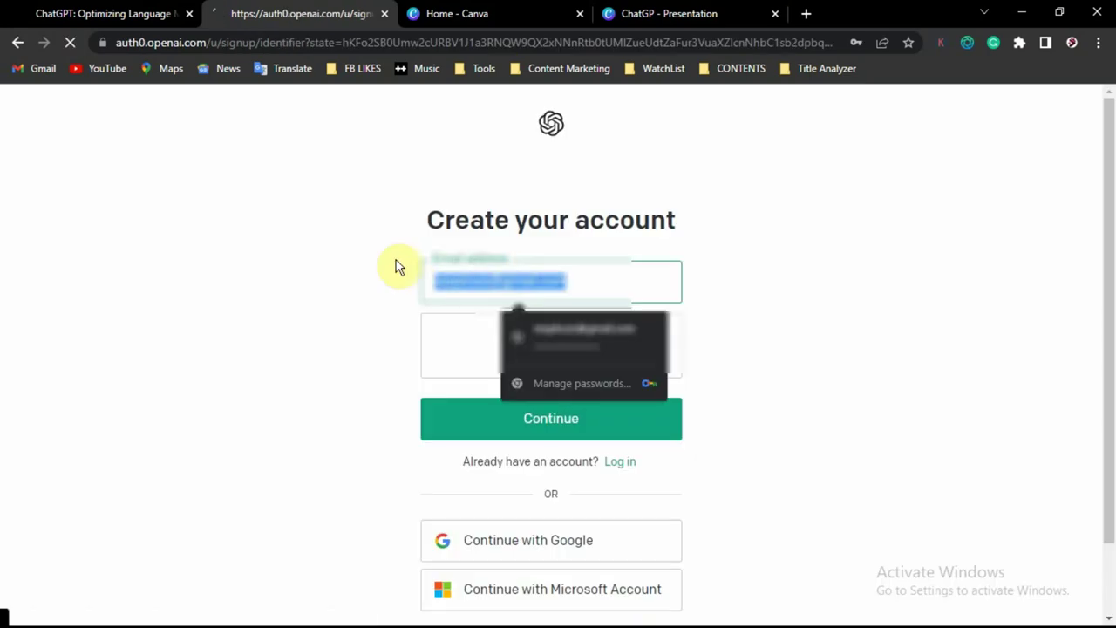
- Enter the new account's e-mail address in the sign-up form
key(ctrl+v)
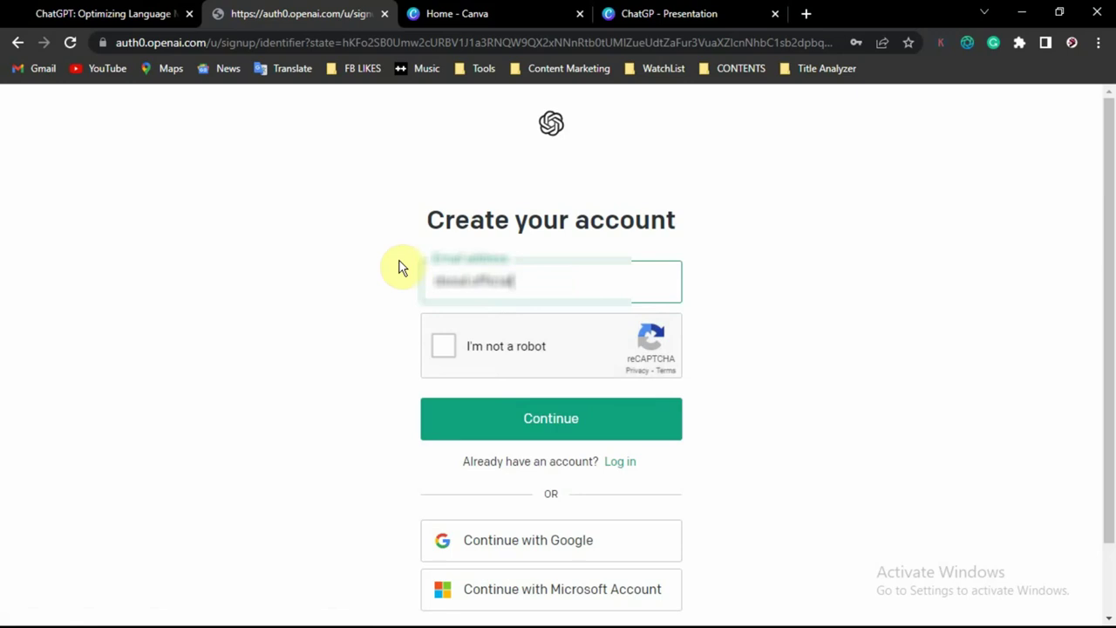
scroll(812, 491, down, 1)
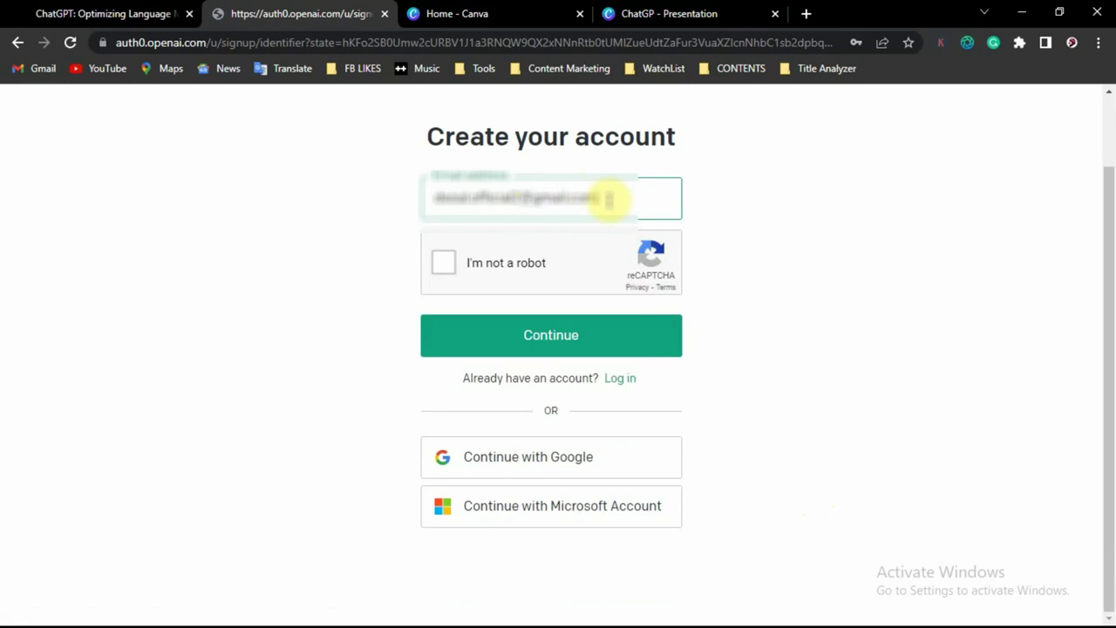
drag(620, 199, 567, 198)
click(895, 381)
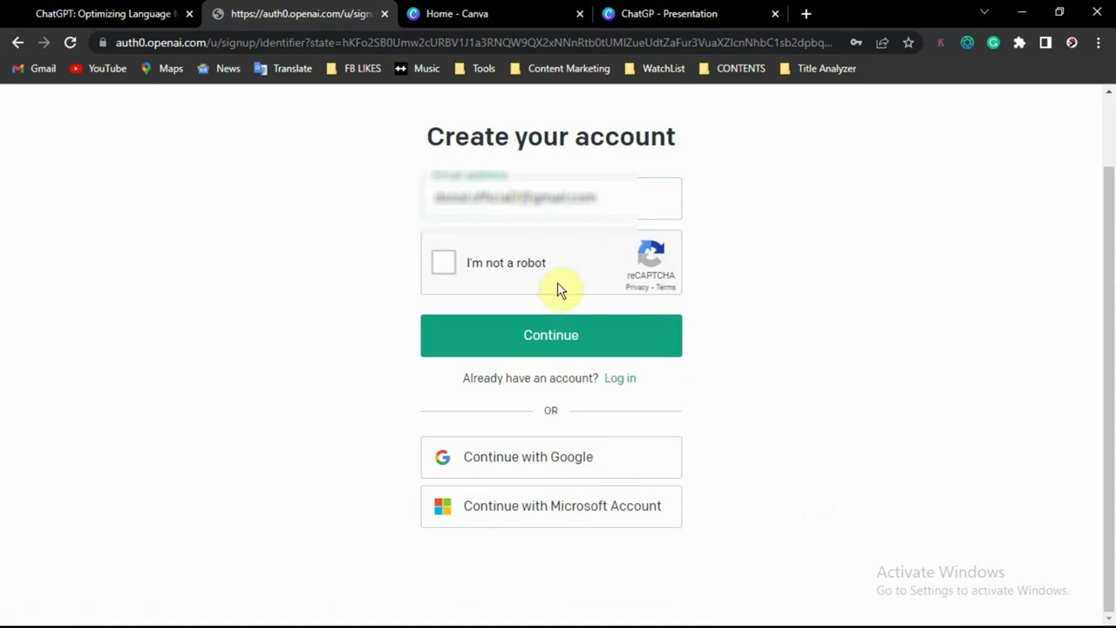
click(815, 381)
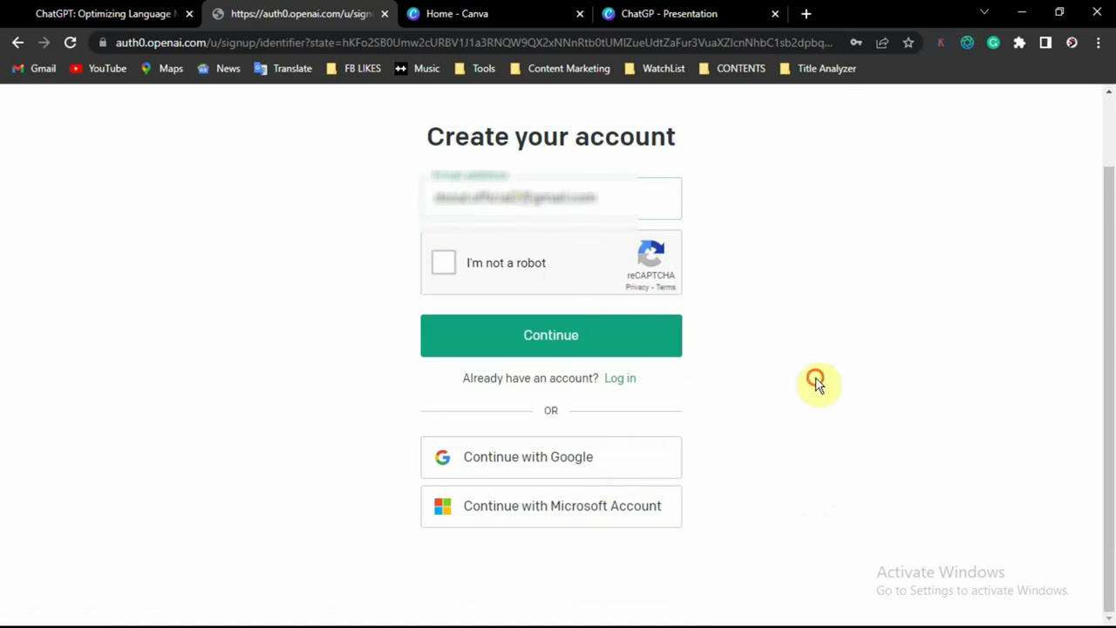
click(573, 464)
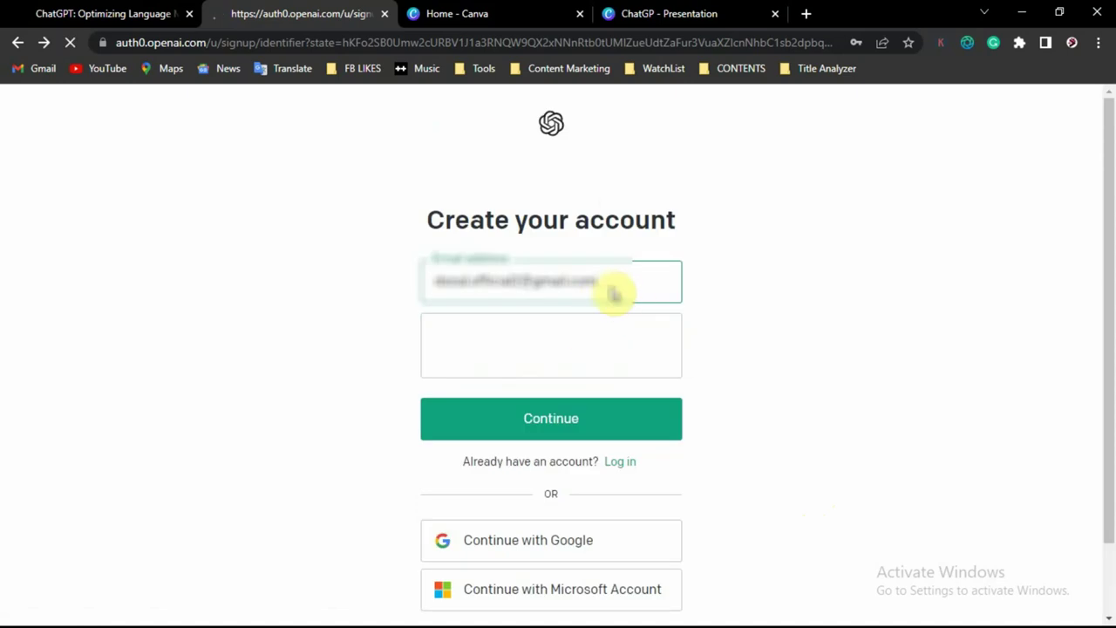
click(835, 314)
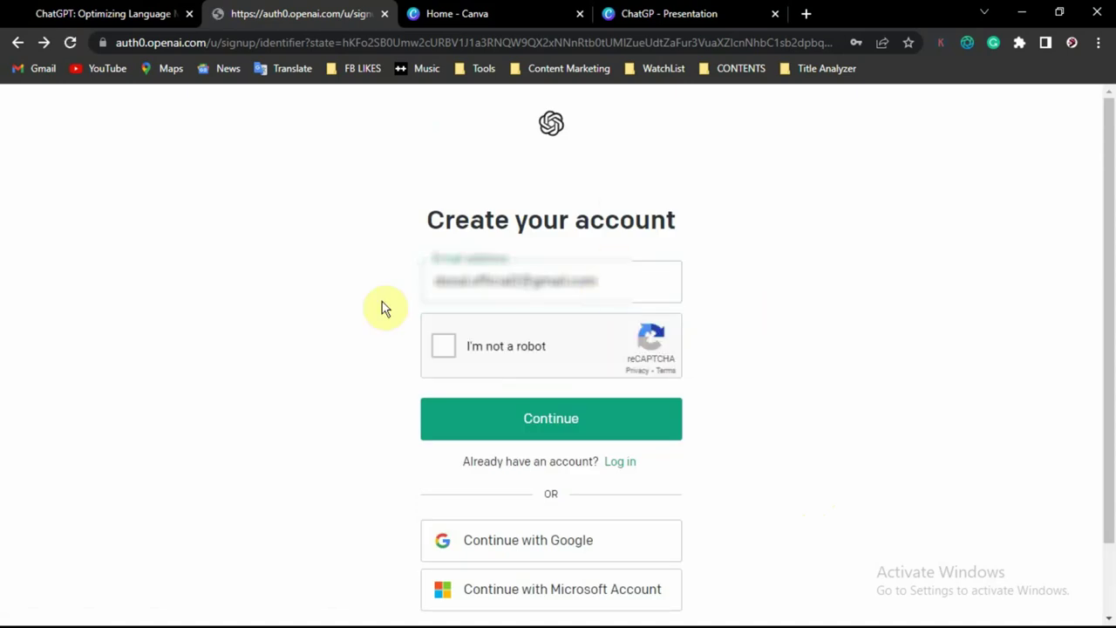
- Pass the reCAPTCHA stairs image challenge and continue to the password field
click(443, 349)
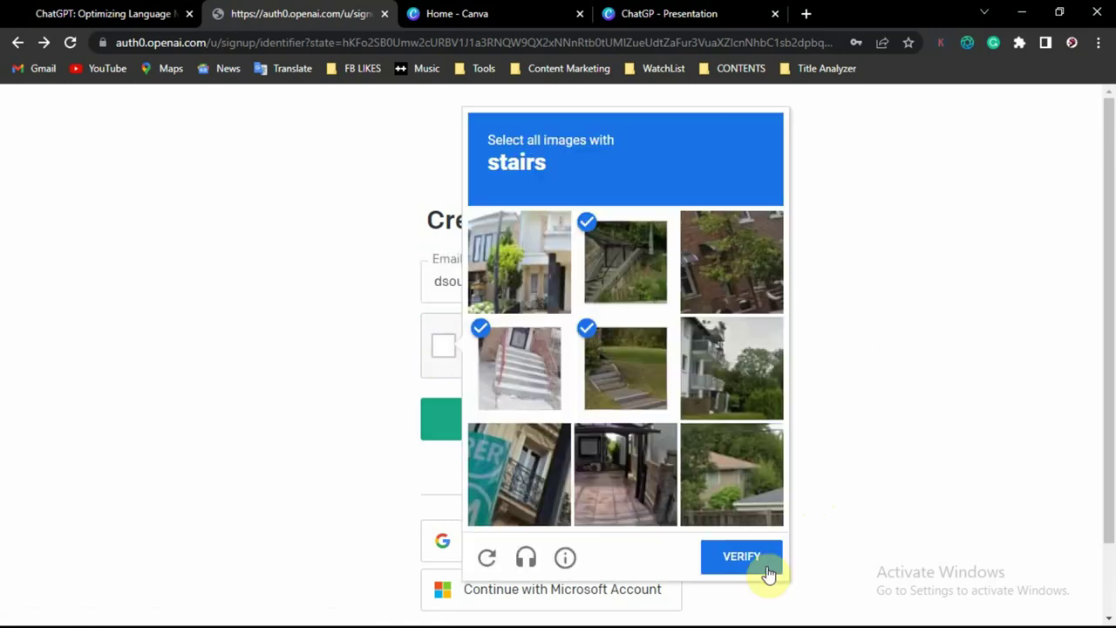
click(723, 556)
click(593, 427)
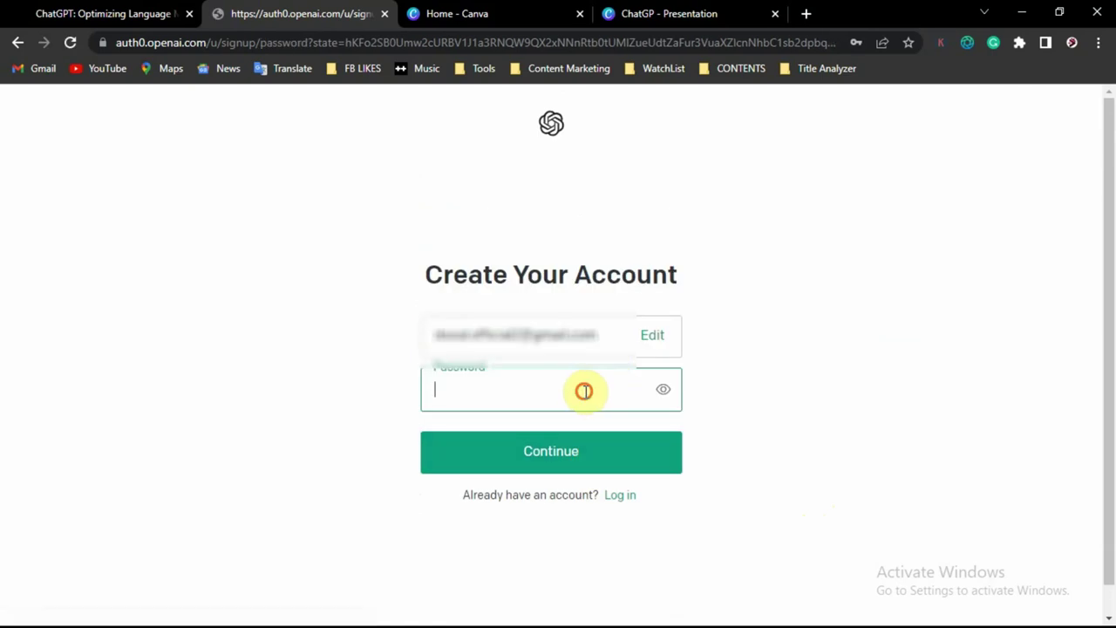
click(586, 390)
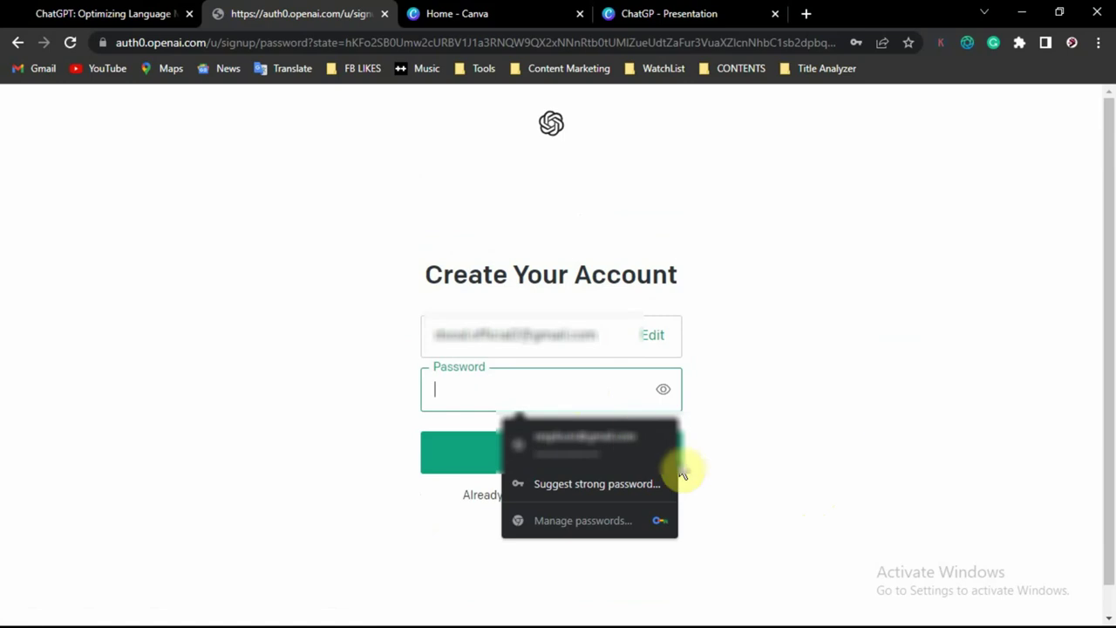
- Create the account using Chrome's suggested strong password
click(627, 486)
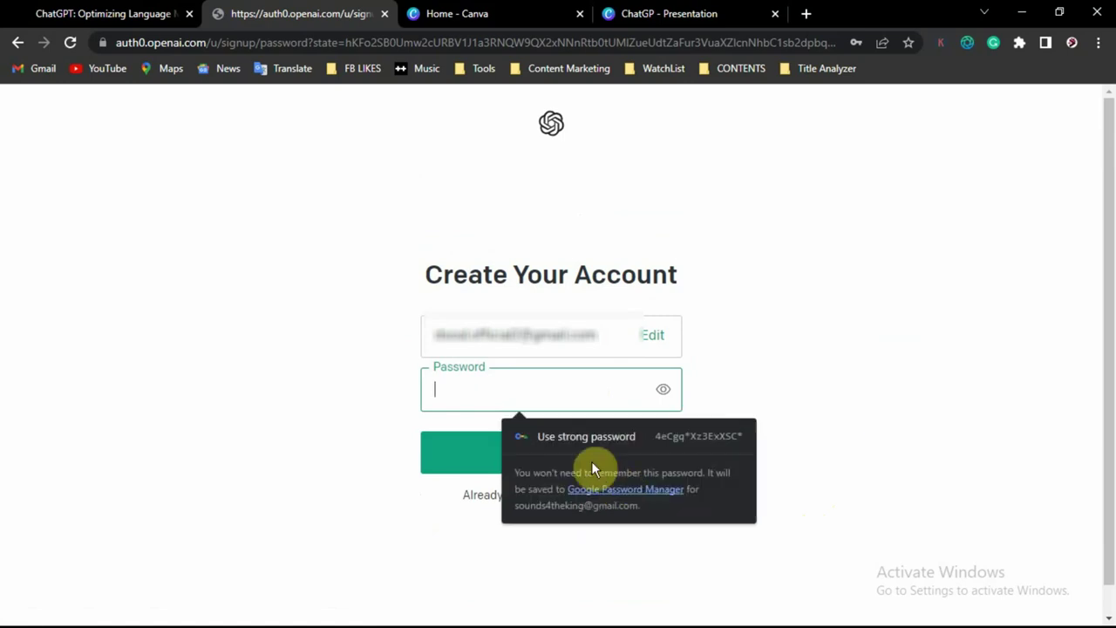
click(684, 439)
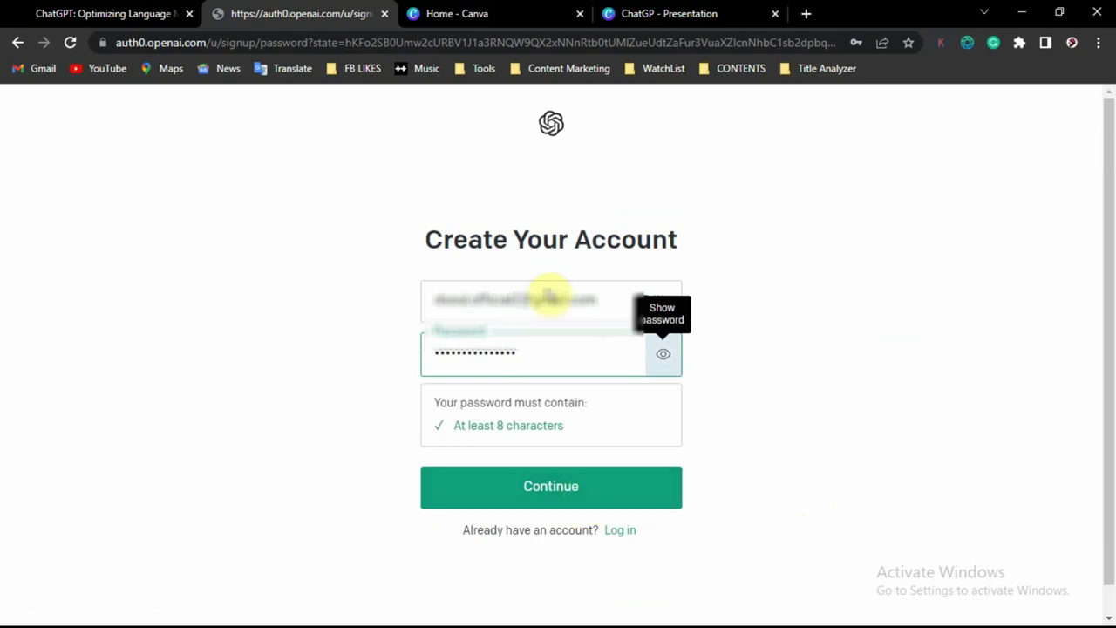
click(543, 485)
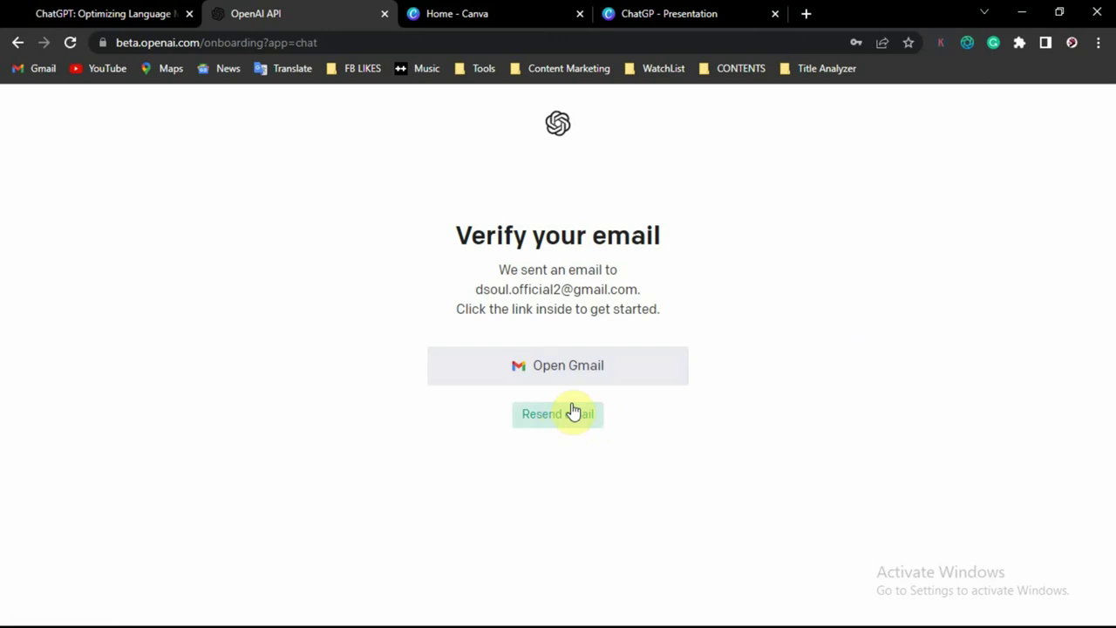
- Check the verification e-mail, then log in with the saved e-mail, reCAPTCHA and password
click(593, 370)
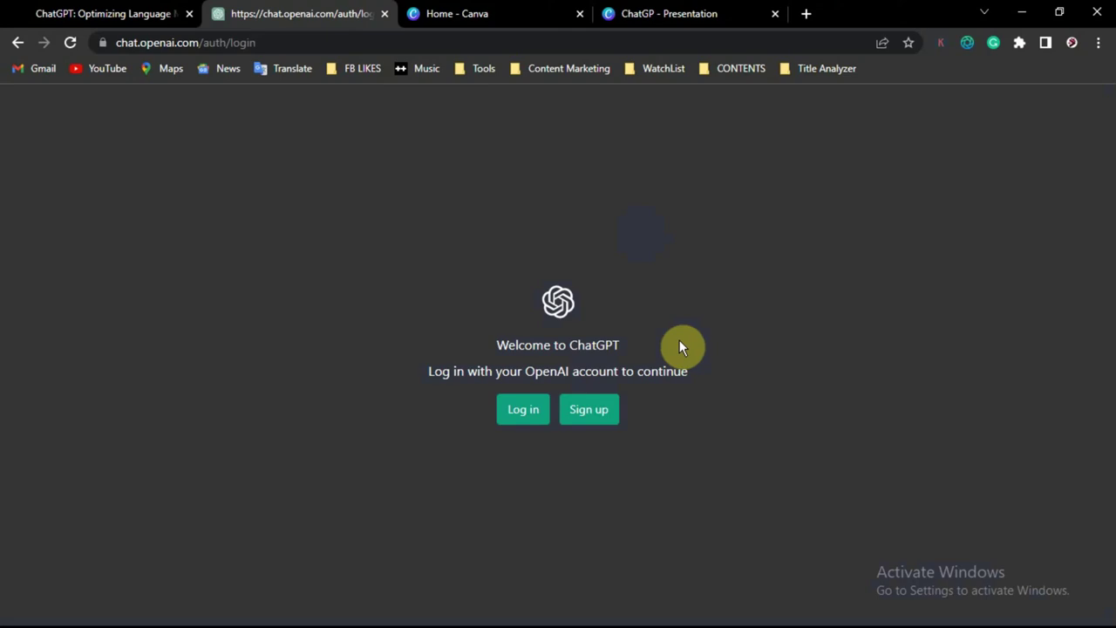
click(517, 411)
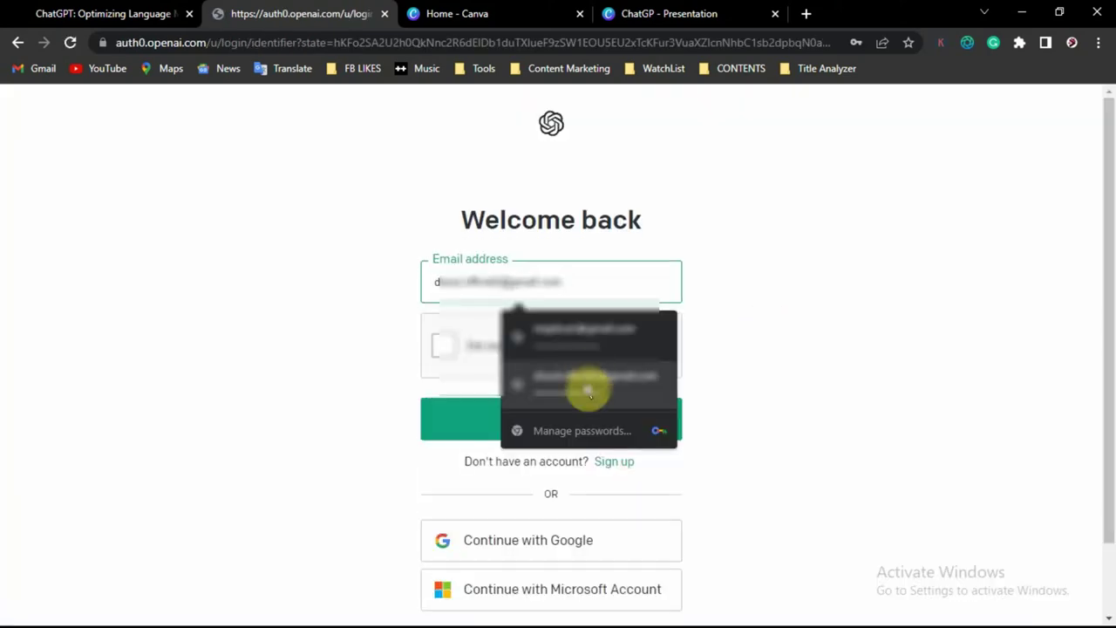
click(589, 391)
click(434, 350)
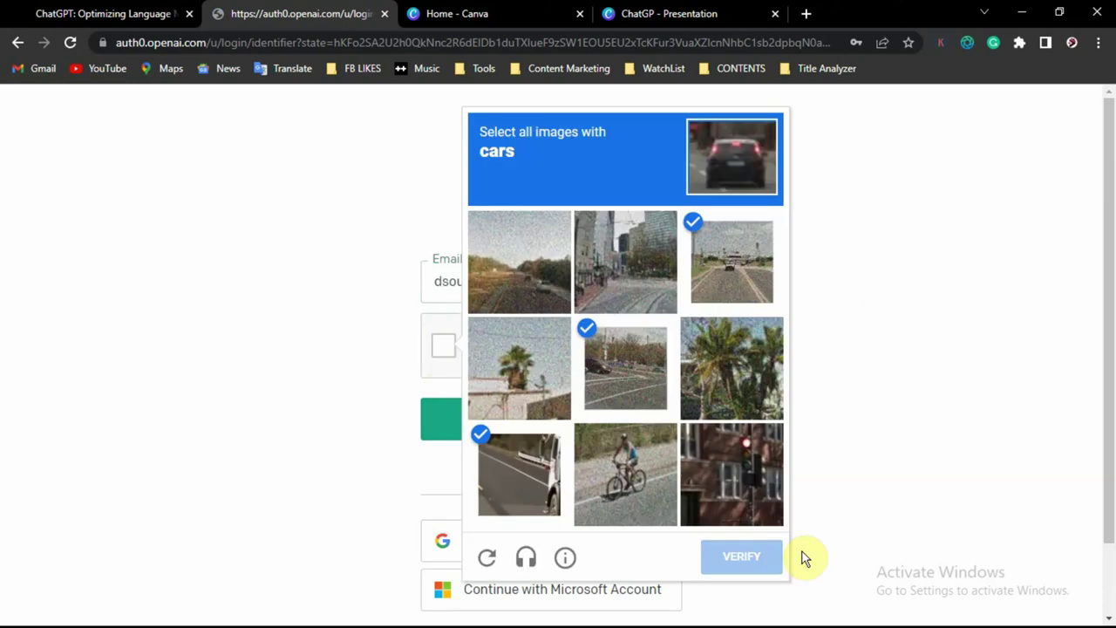
click(502, 421)
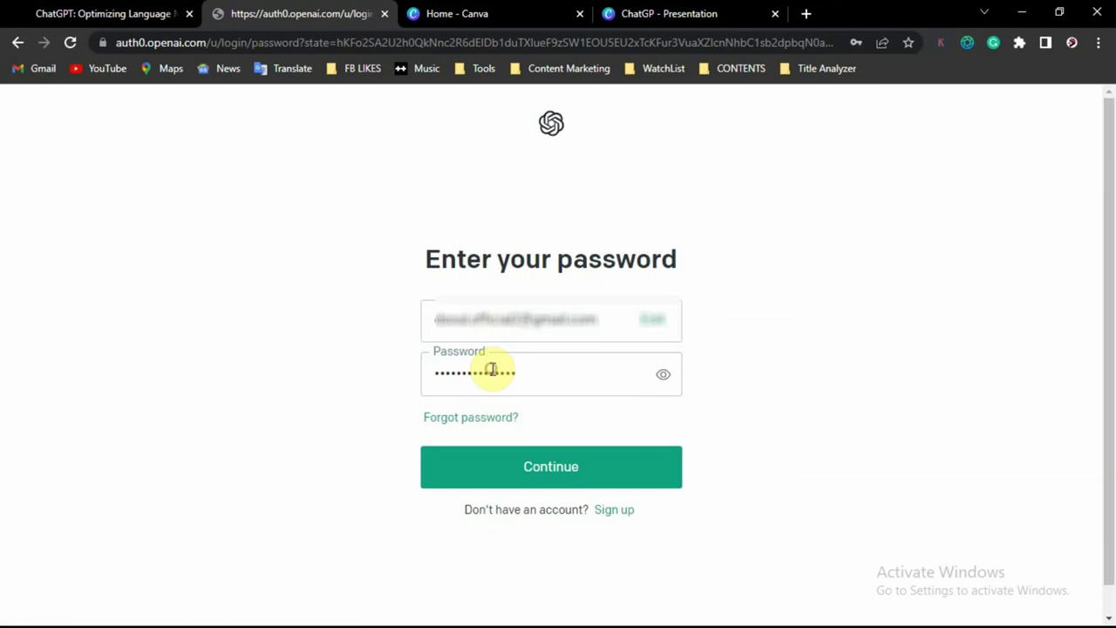
click(609, 469)
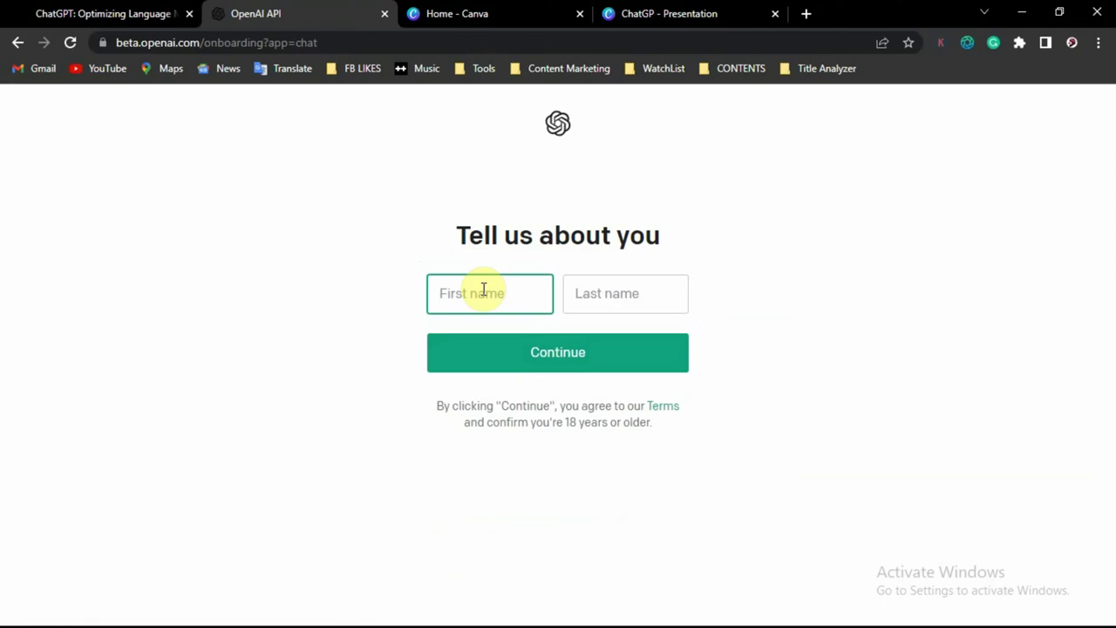
- Fill in the account holder's first and last name and continue
key(Tab)
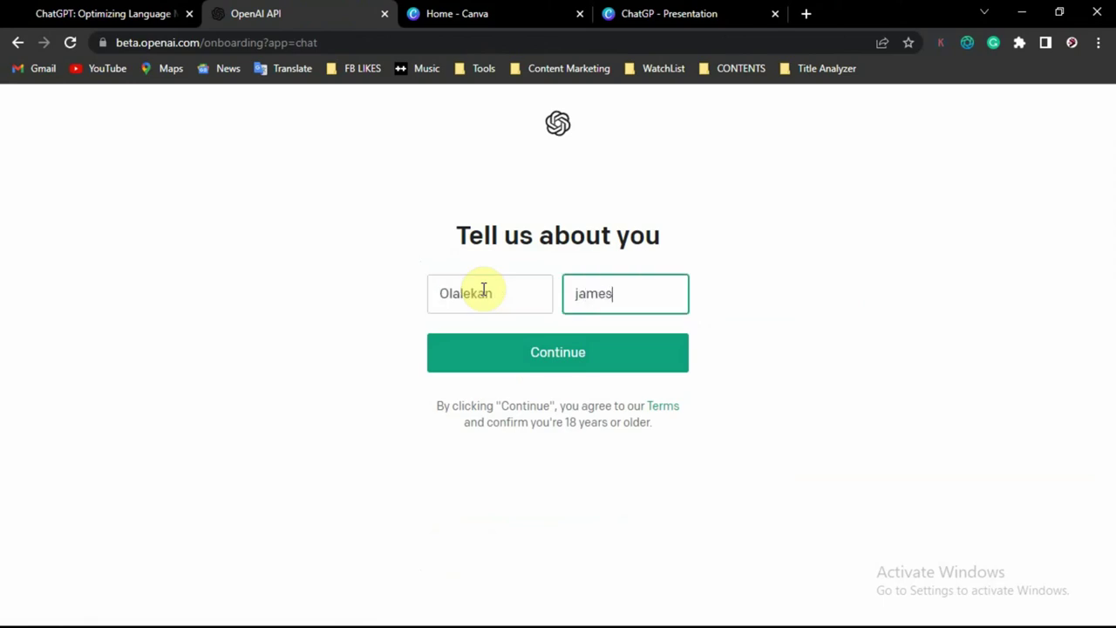
click(570, 357)
- Enter the phone number, request an SMS code, and type the received verification code
click(456, 296)
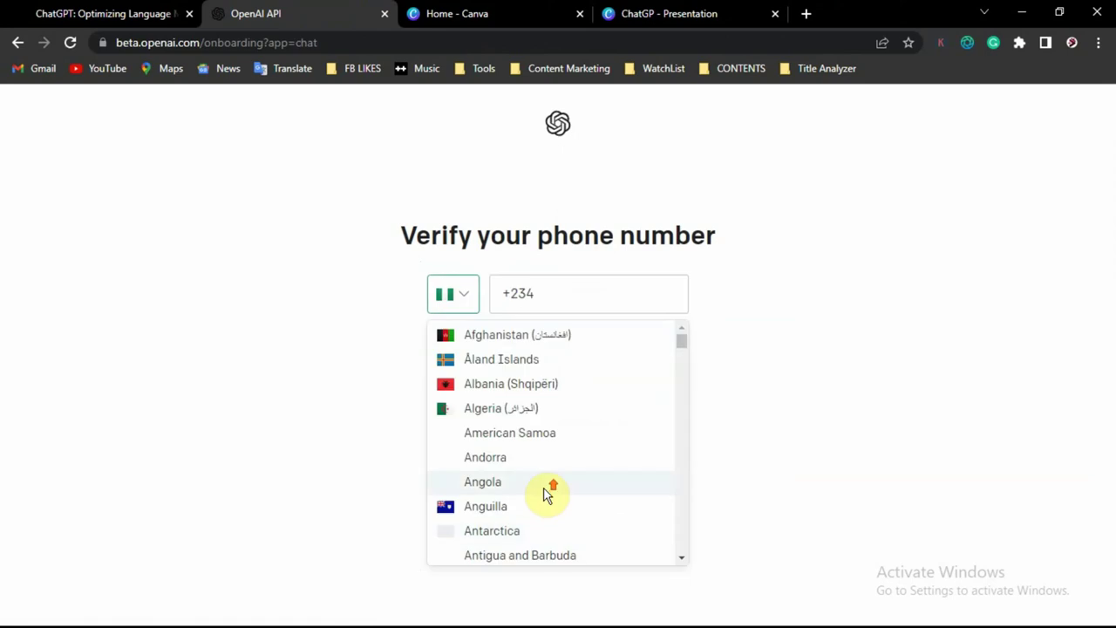
click(591, 290)
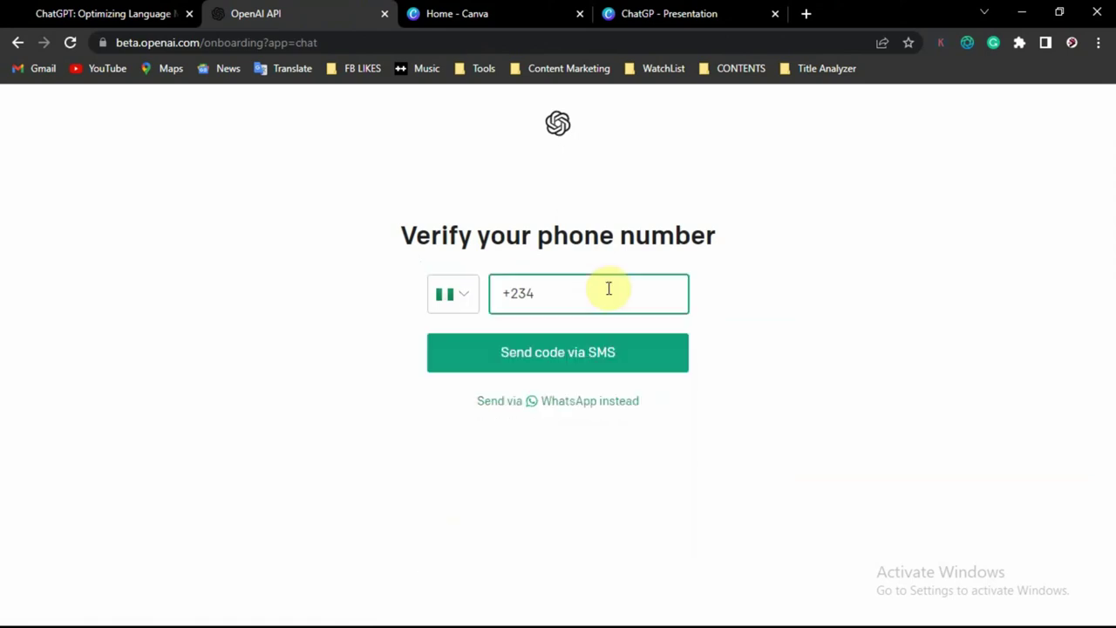
key(ctrl+v)
click(787, 375)
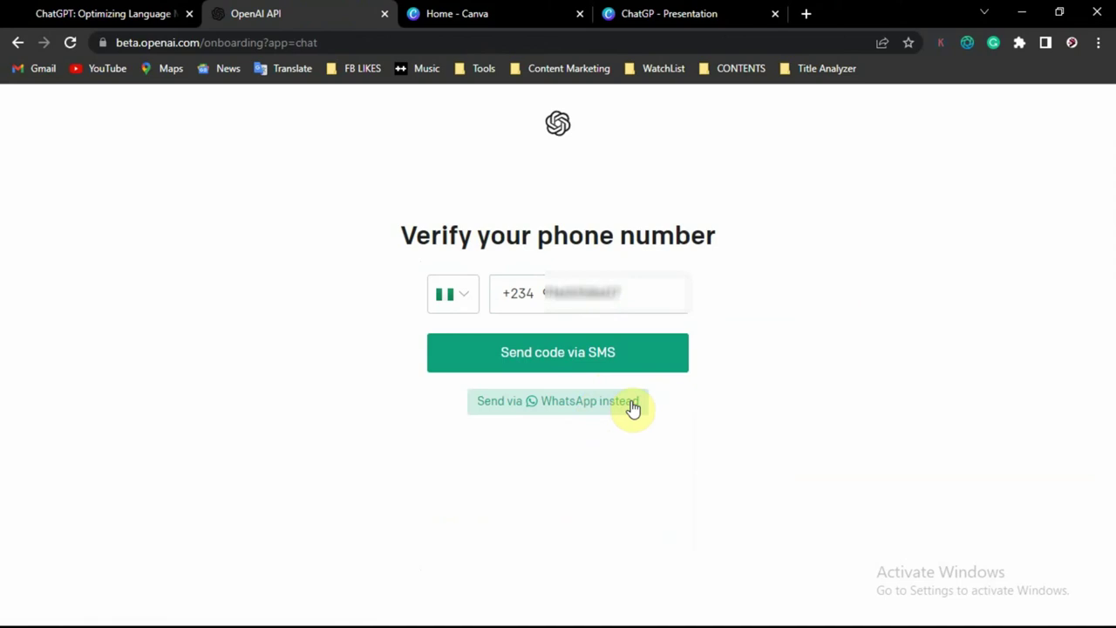
click(654, 359)
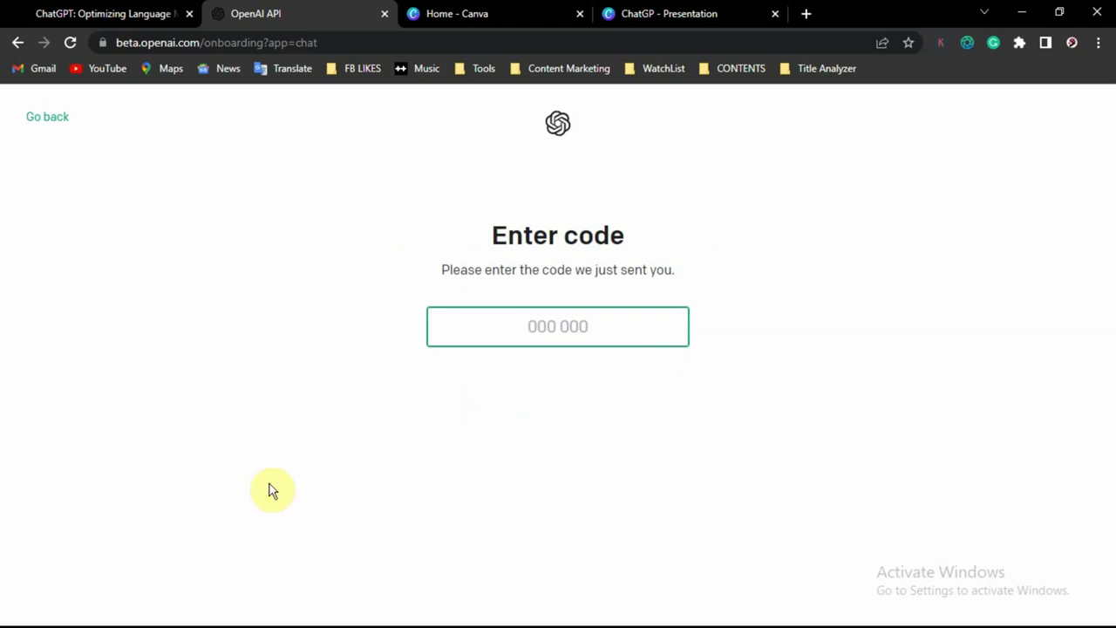
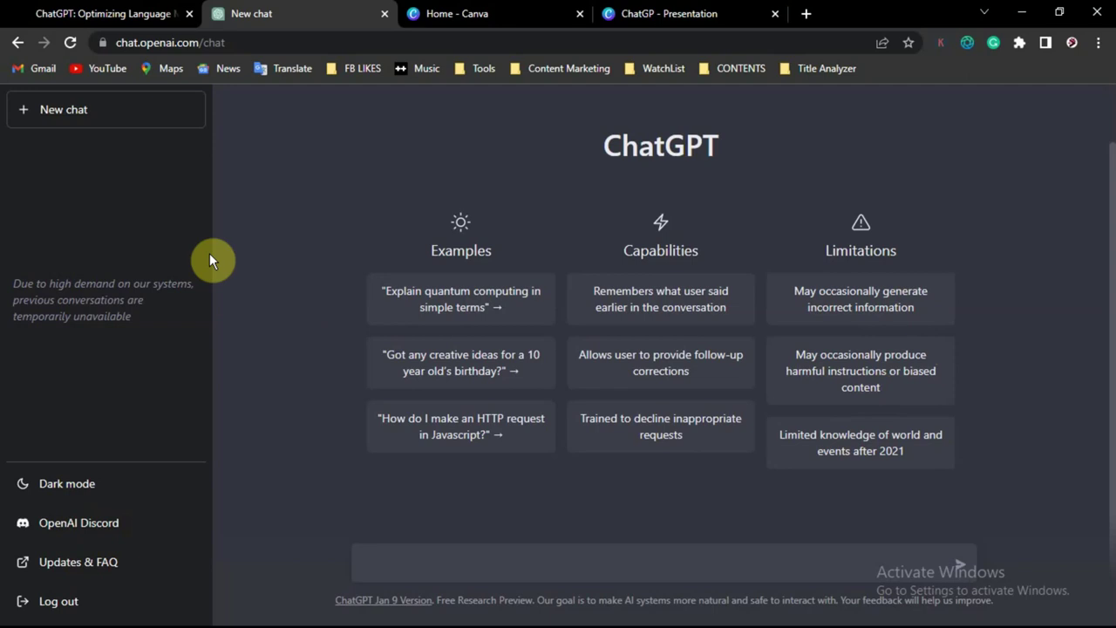
- Switch ChatGPT to the light theme and open the Jan 9 version release notes
click(55, 492)
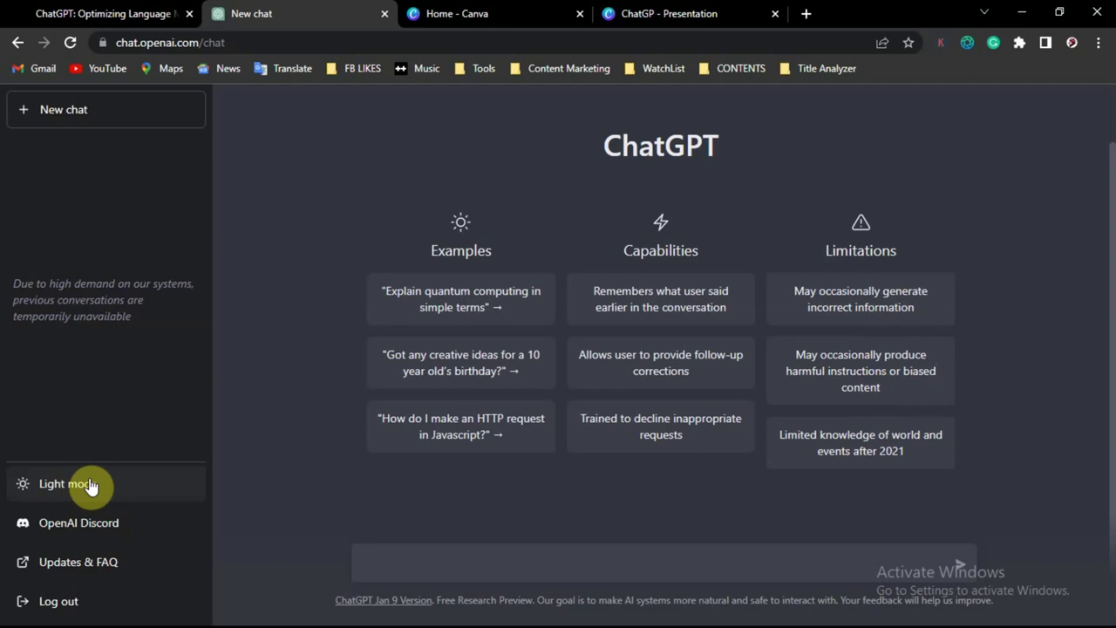
click(92, 485)
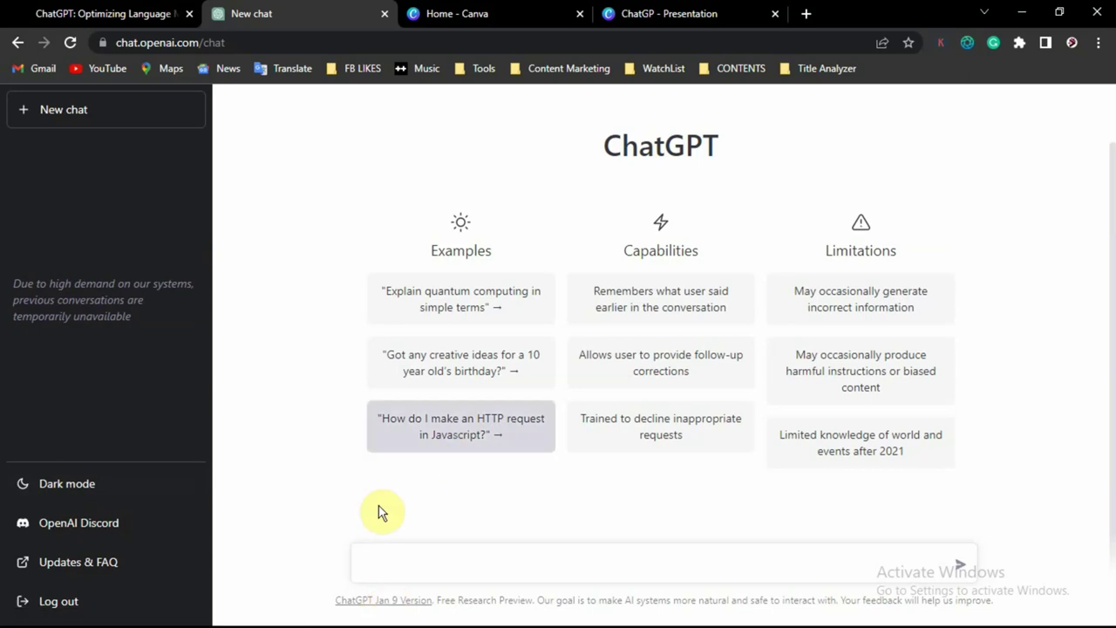
click(382, 601)
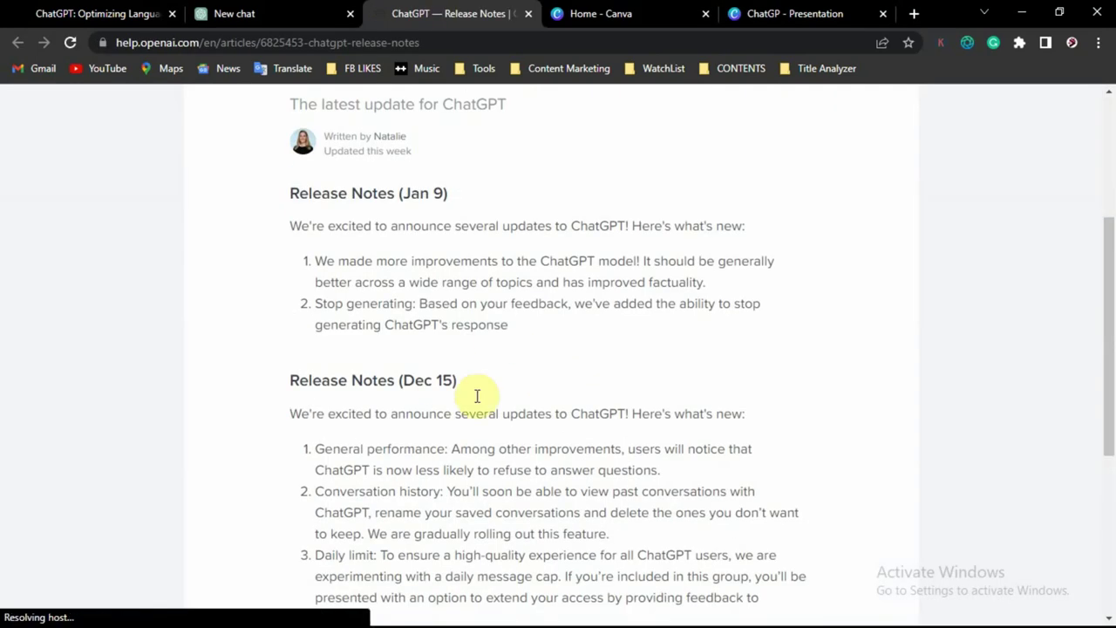
- Skim the Jan 9 release notes, then go back to the New chat tab
scroll(428, 276, down, 2)
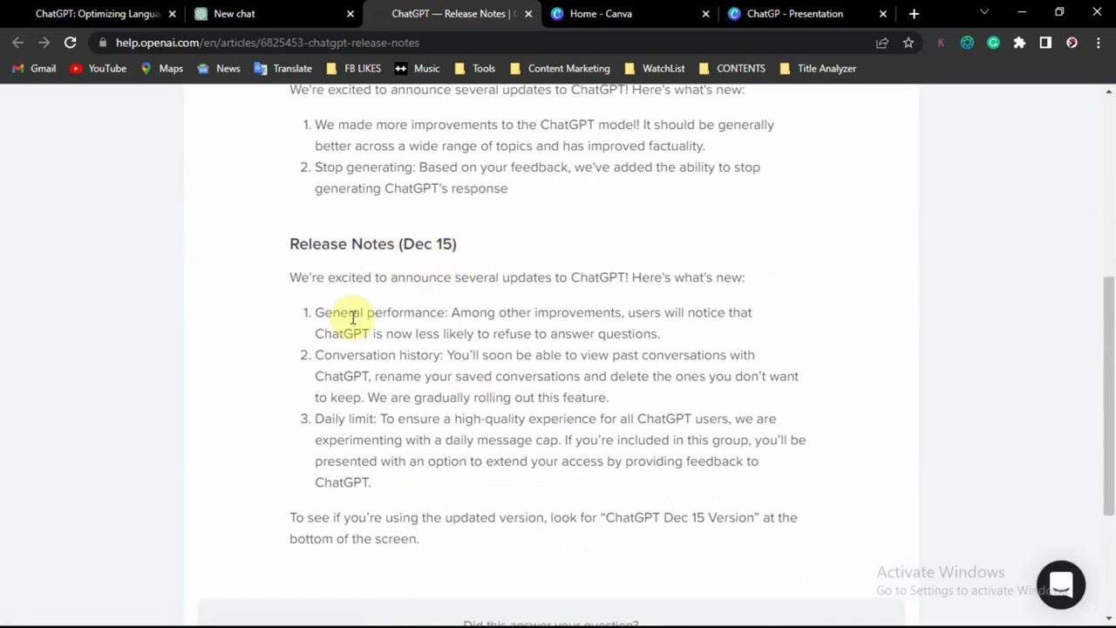
scroll(349, 288, up, 2)
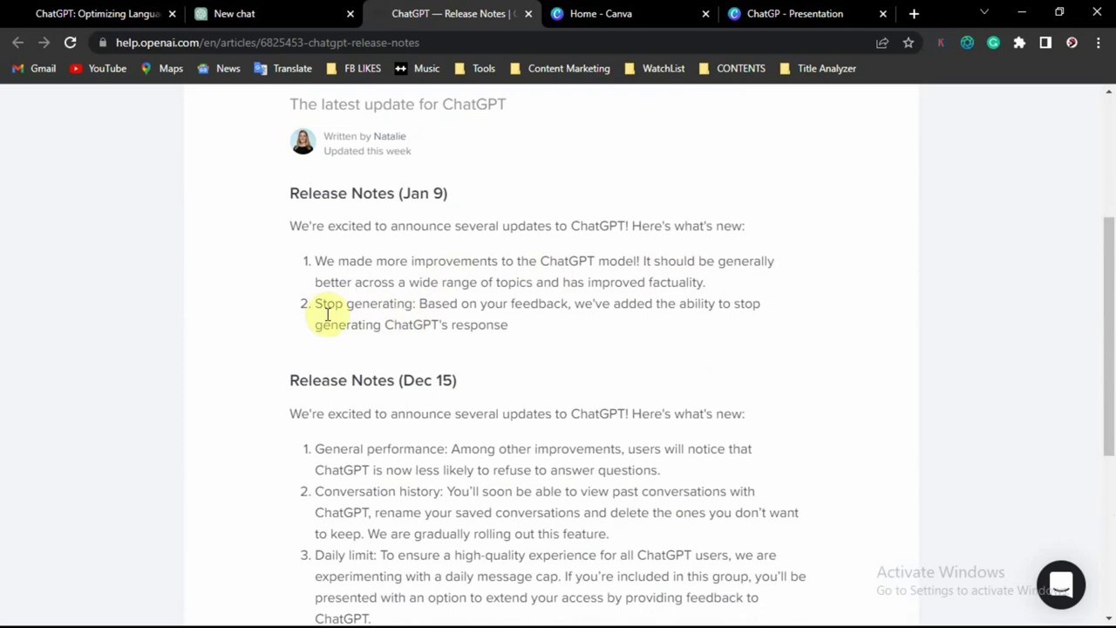
click(242, 16)
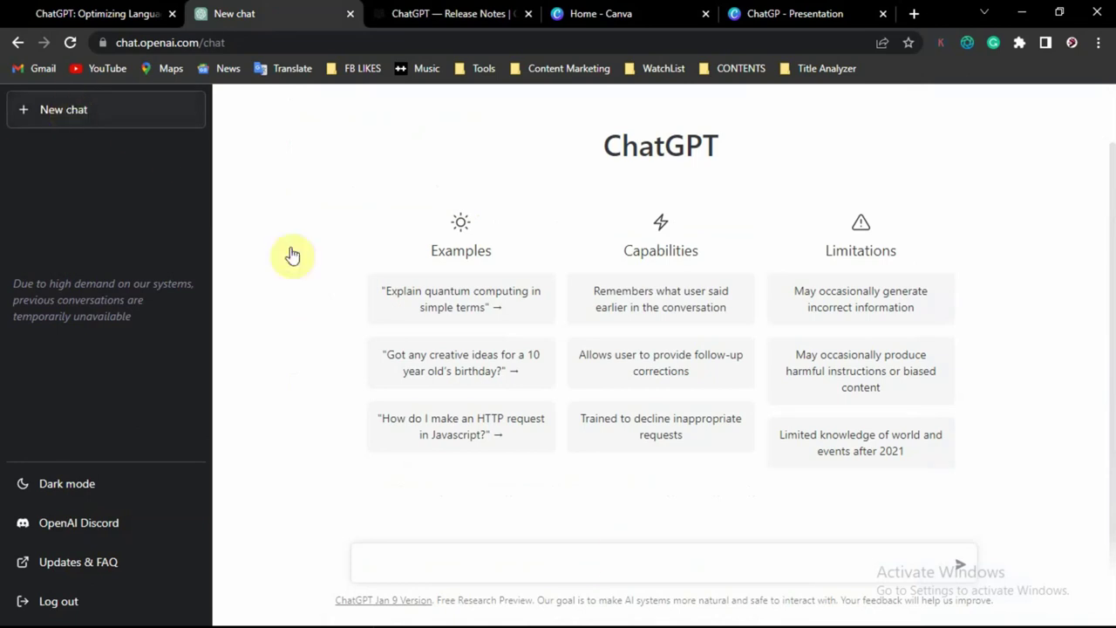
- Send the prompt 'Create a content on making money' to ChatGPT
click(593, 559)
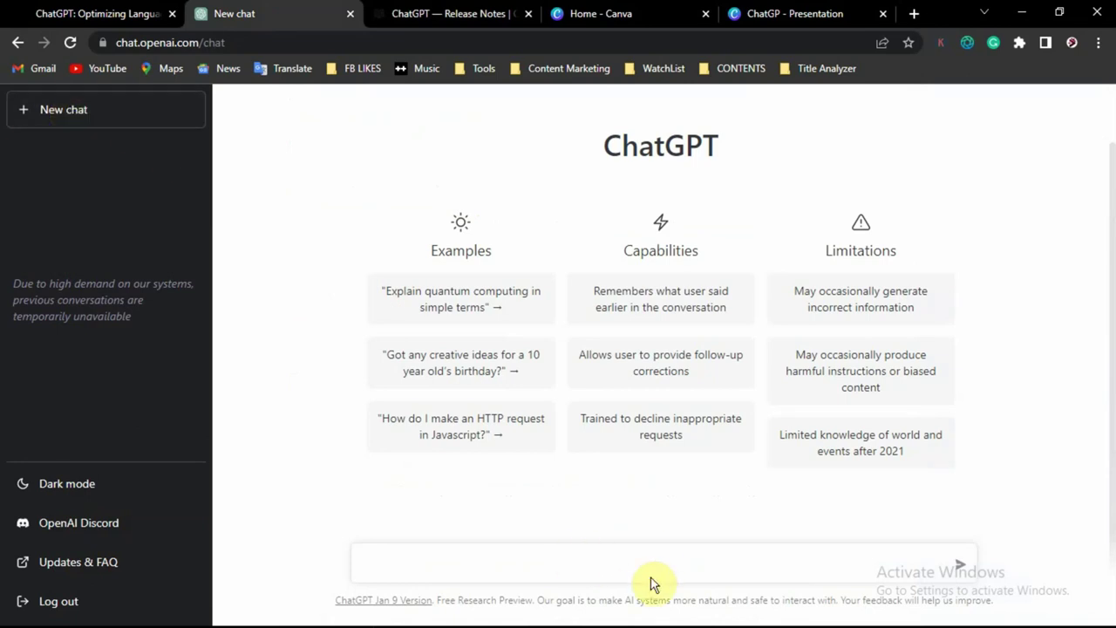
click(412, 566)
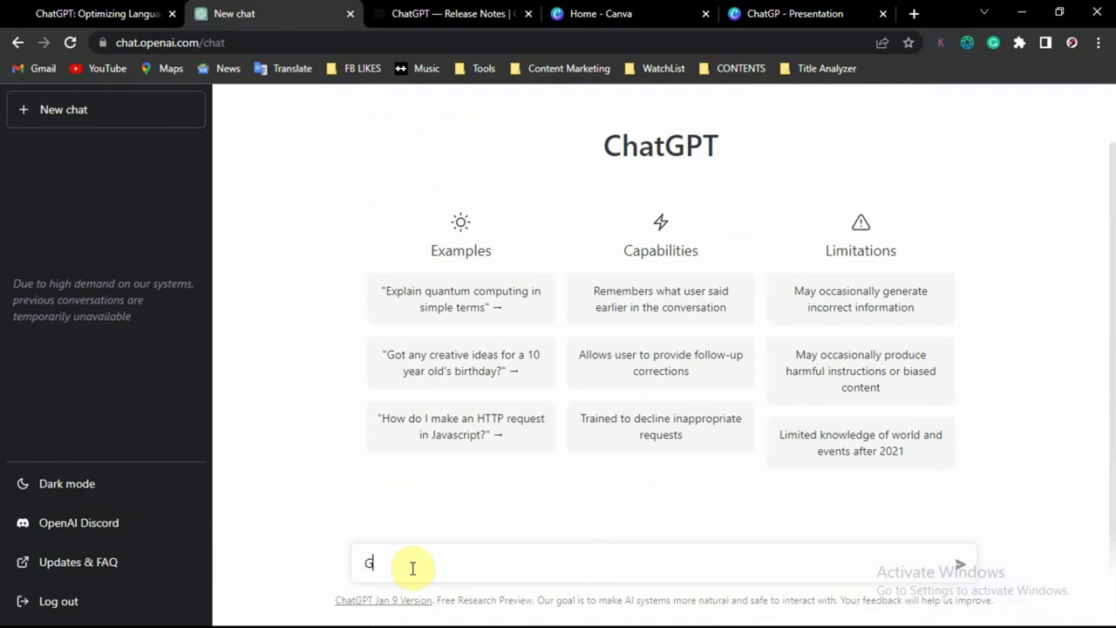
text(Create a content on making mone)
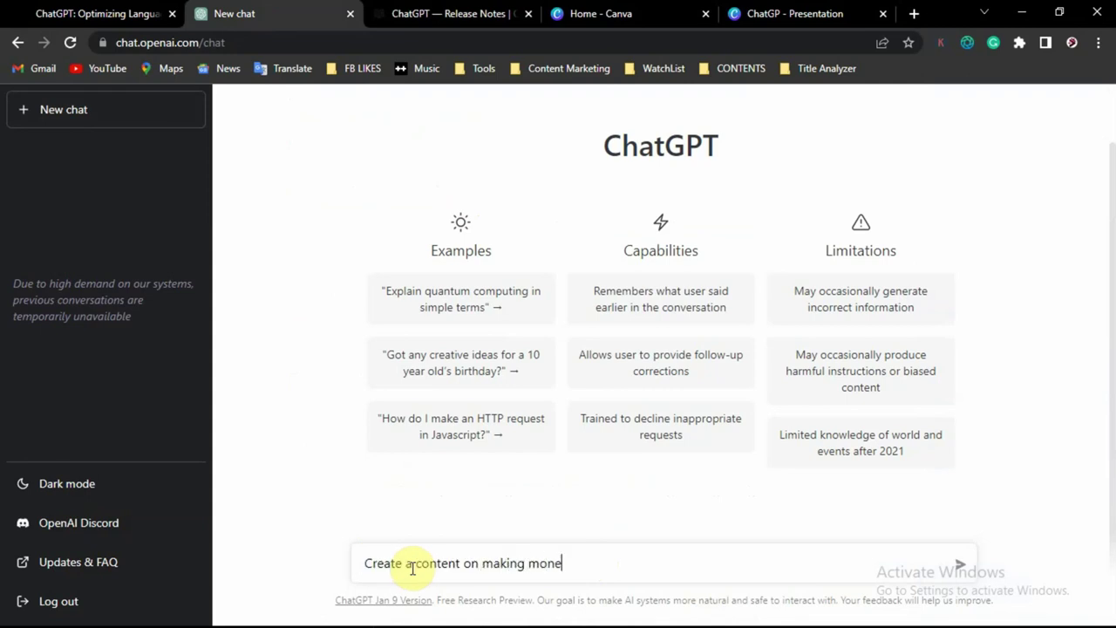
text(y)
key(Return)
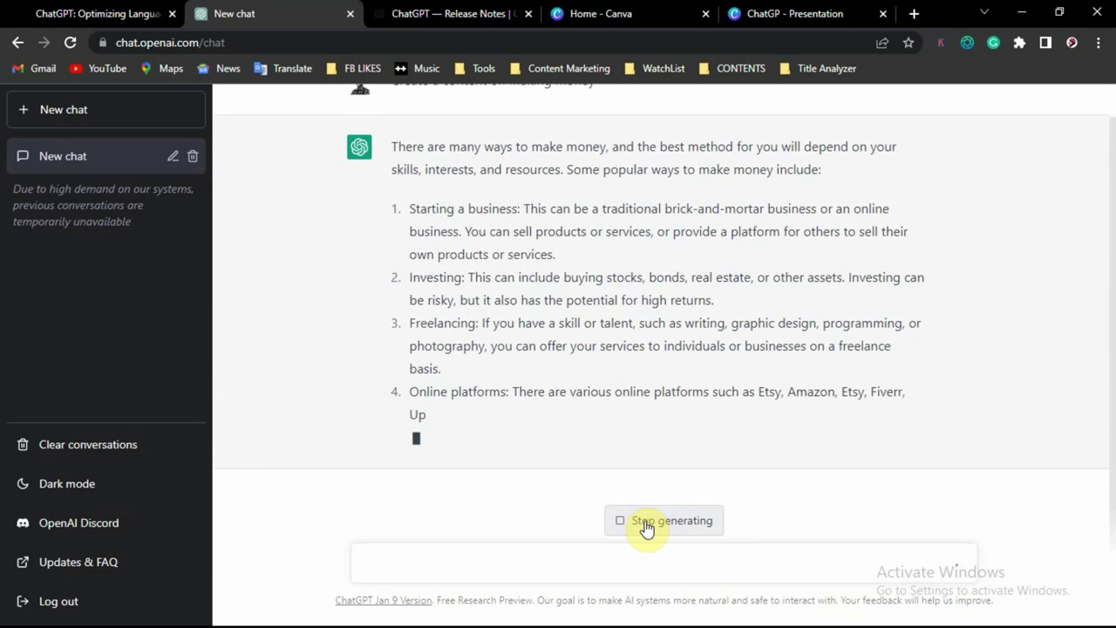
- Stop the current answer and regenerate a fresh response to the making-money prompt
click(646, 524)
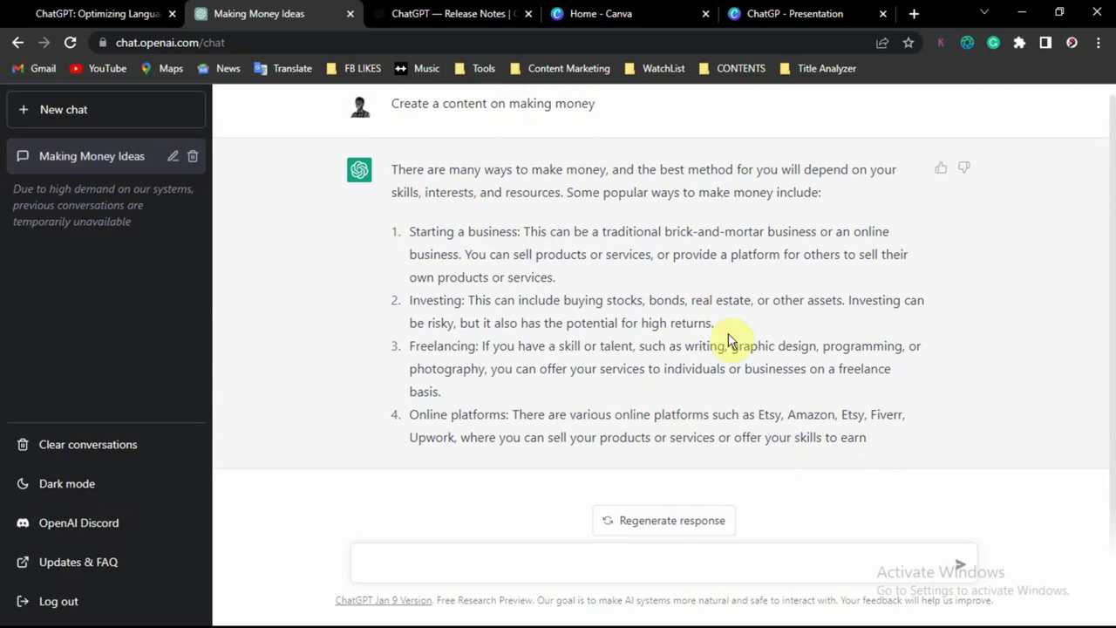
click(654, 522)
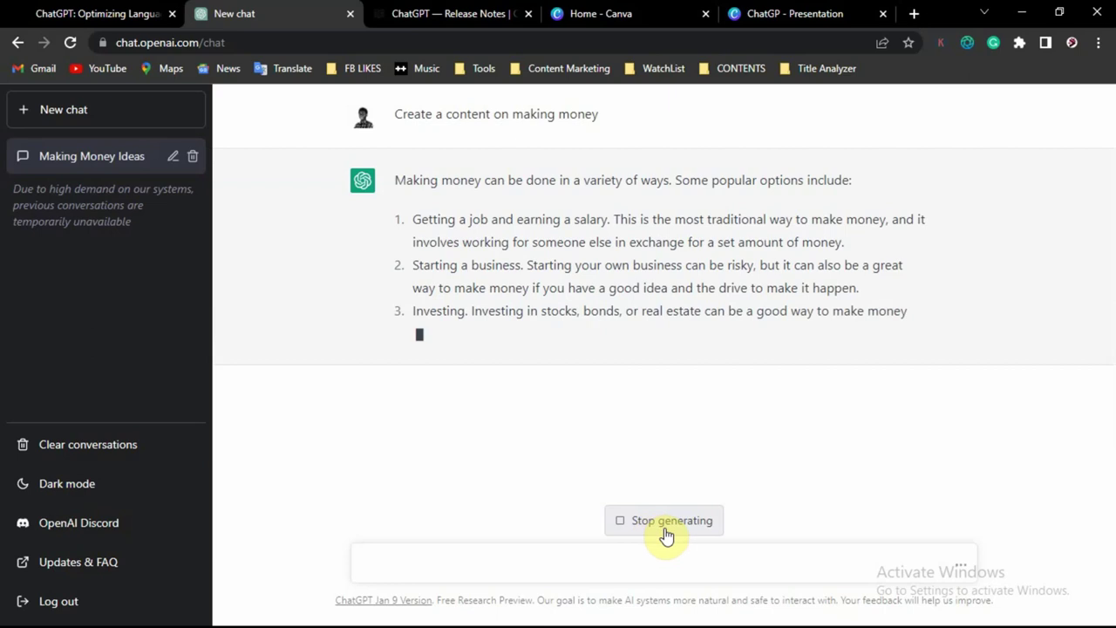
- Stop the second answer mid-sentence and compare it with the first version
click(671, 523)
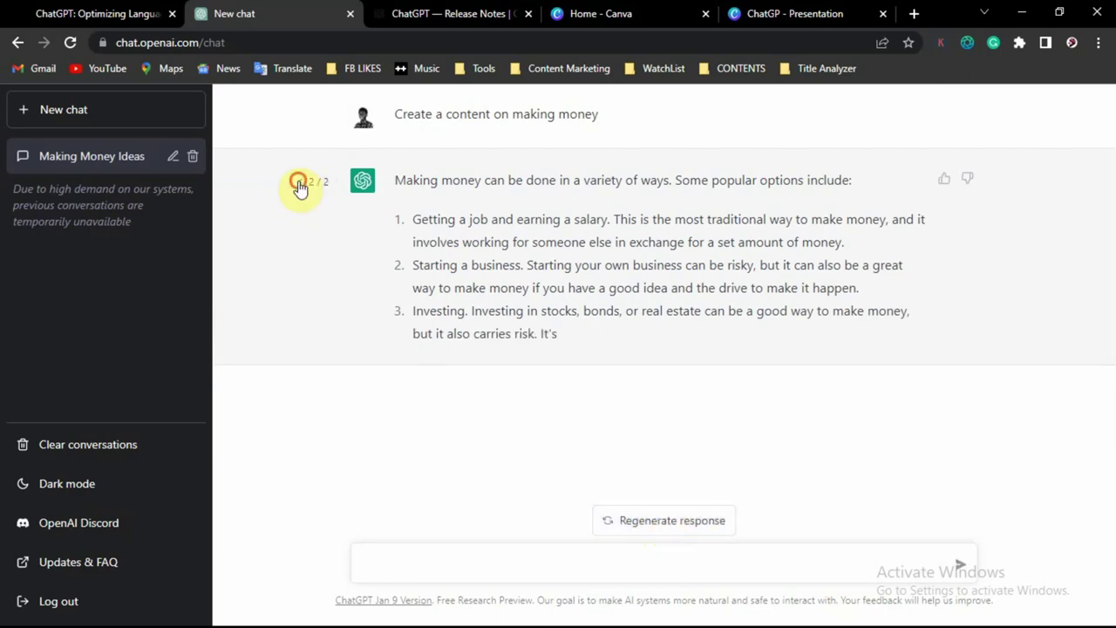
click(300, 187)
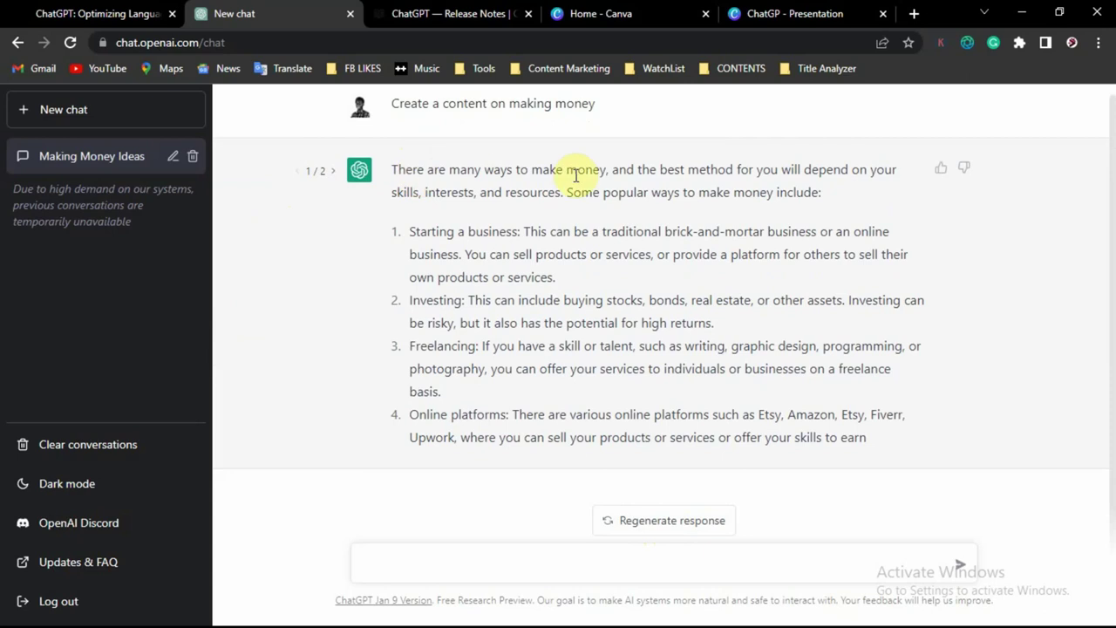
click(332, 174)
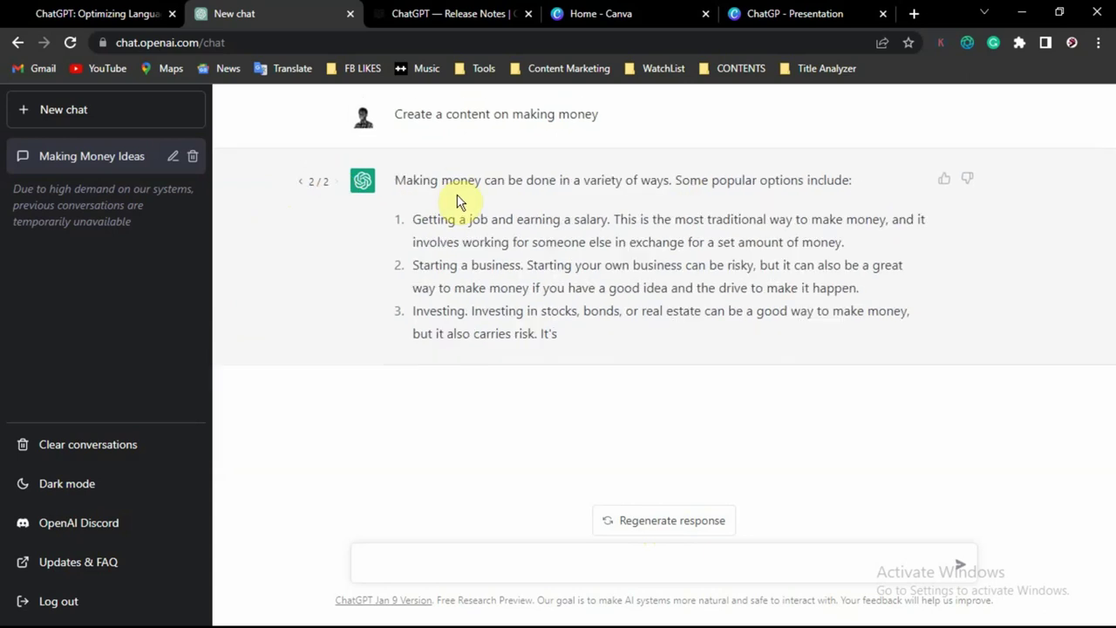
click(301, 182)
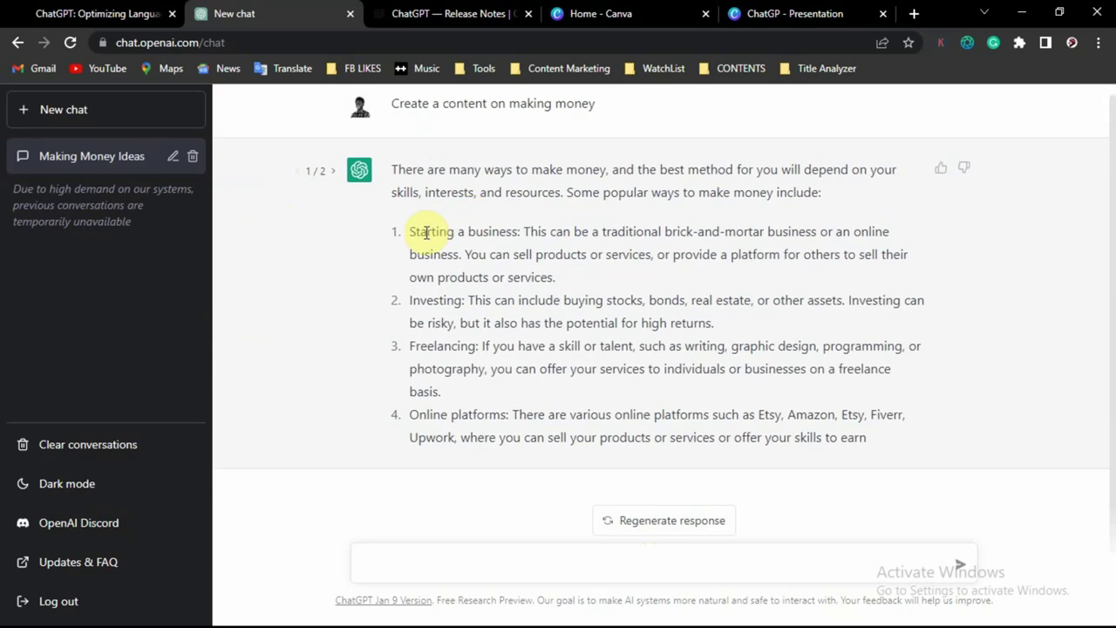
click(332, 172)
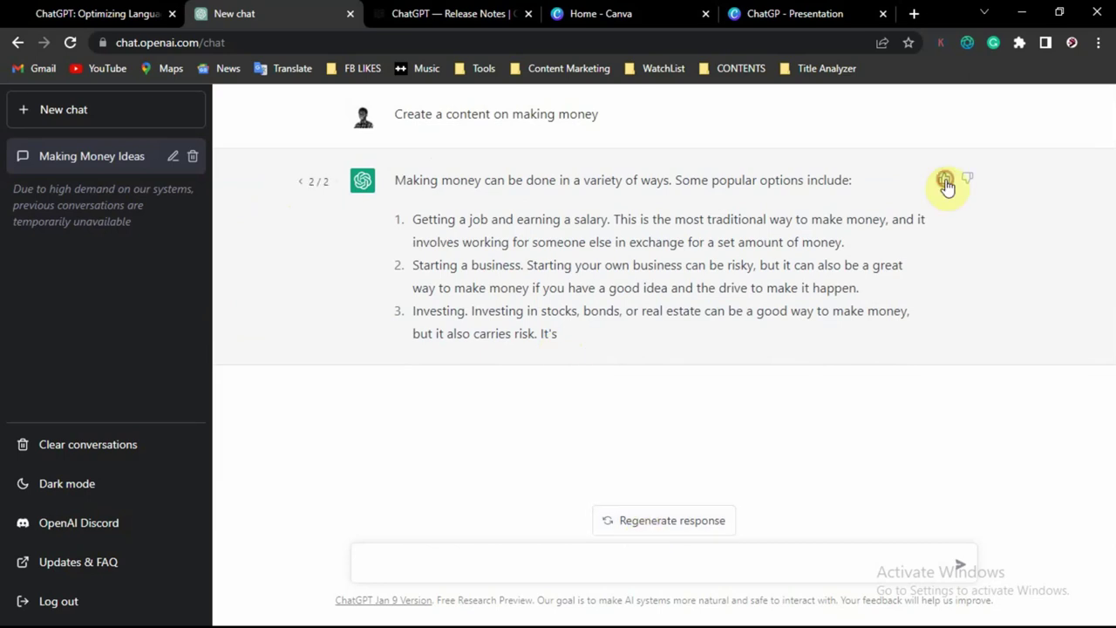
- Rate the second answer thumbs-up, skip the extra feedback, and begin clearing all conversations
click(944, 181)
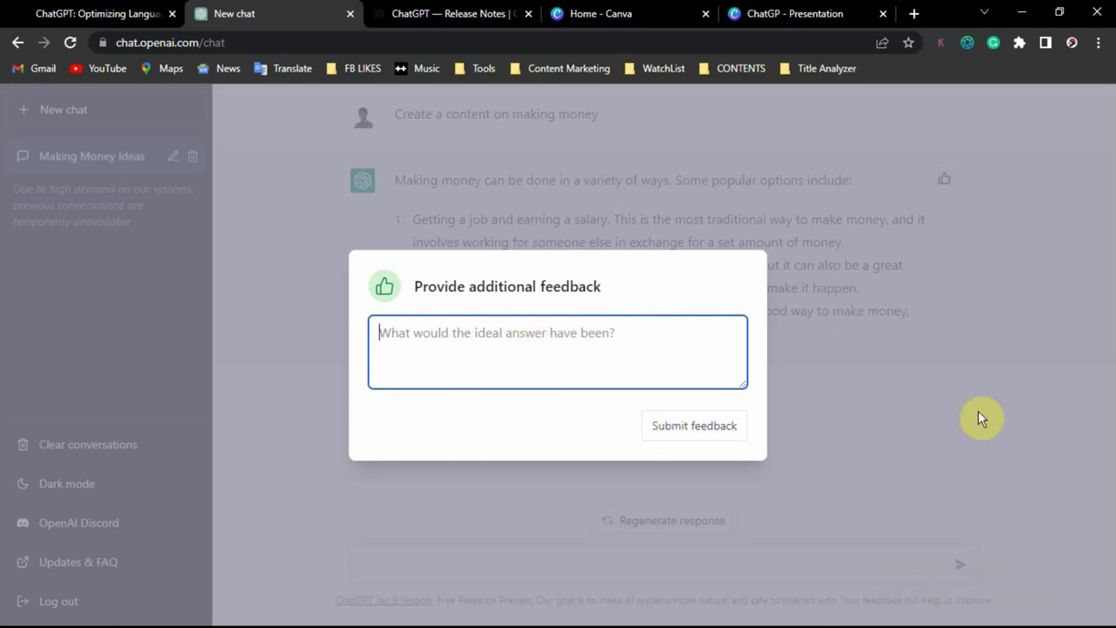
click(896, 393)
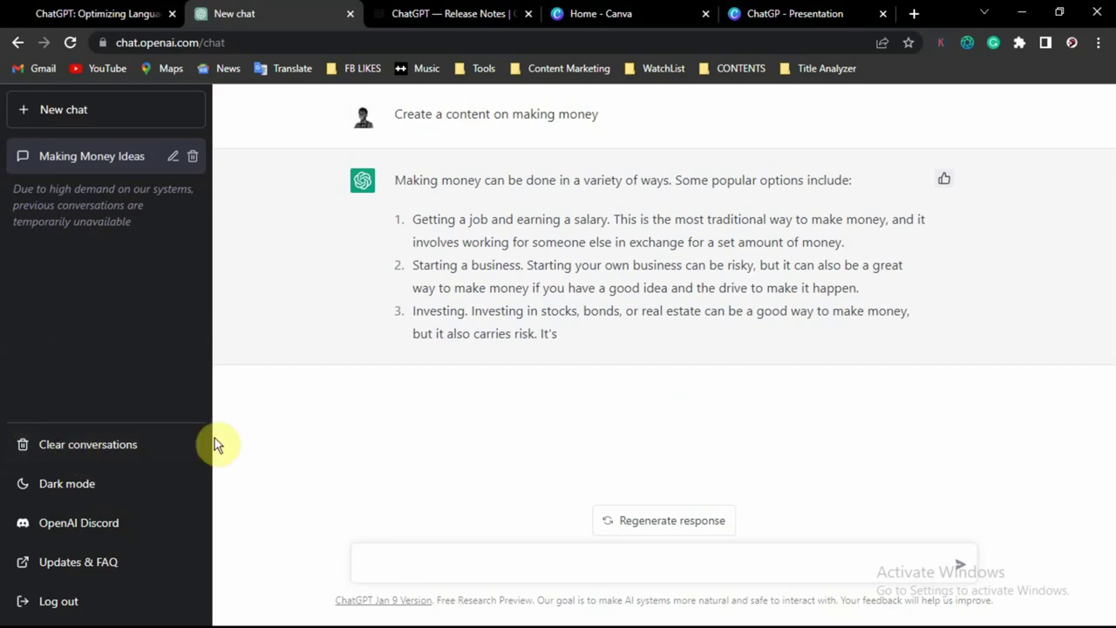
click(84, 450)
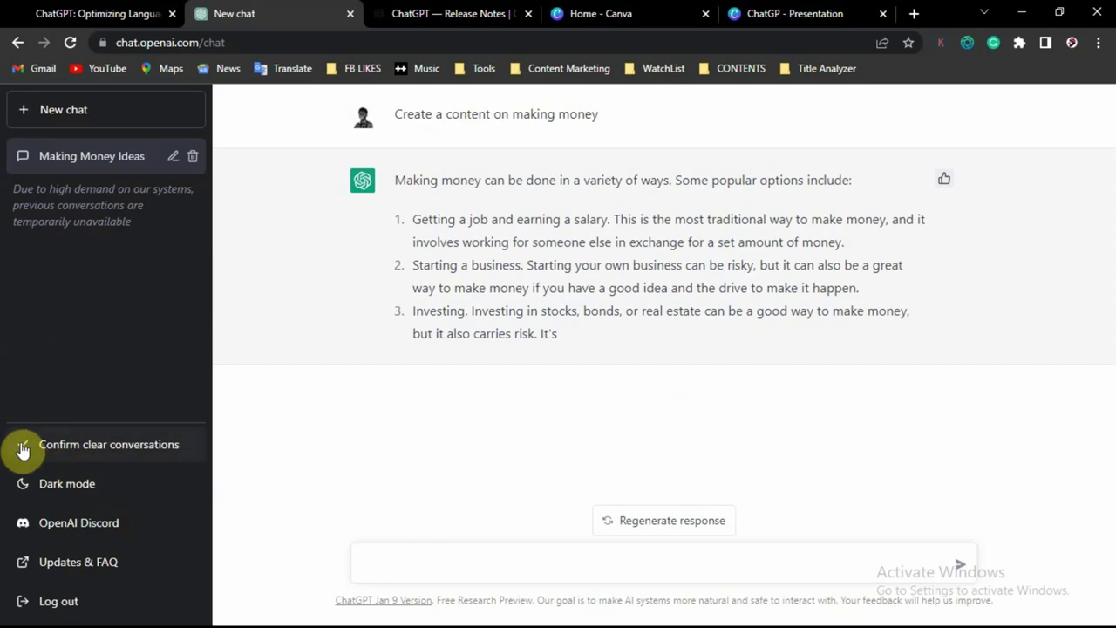
- Confirm clearing all conversations and get the message box ready for a new prompt
click(22, 447)
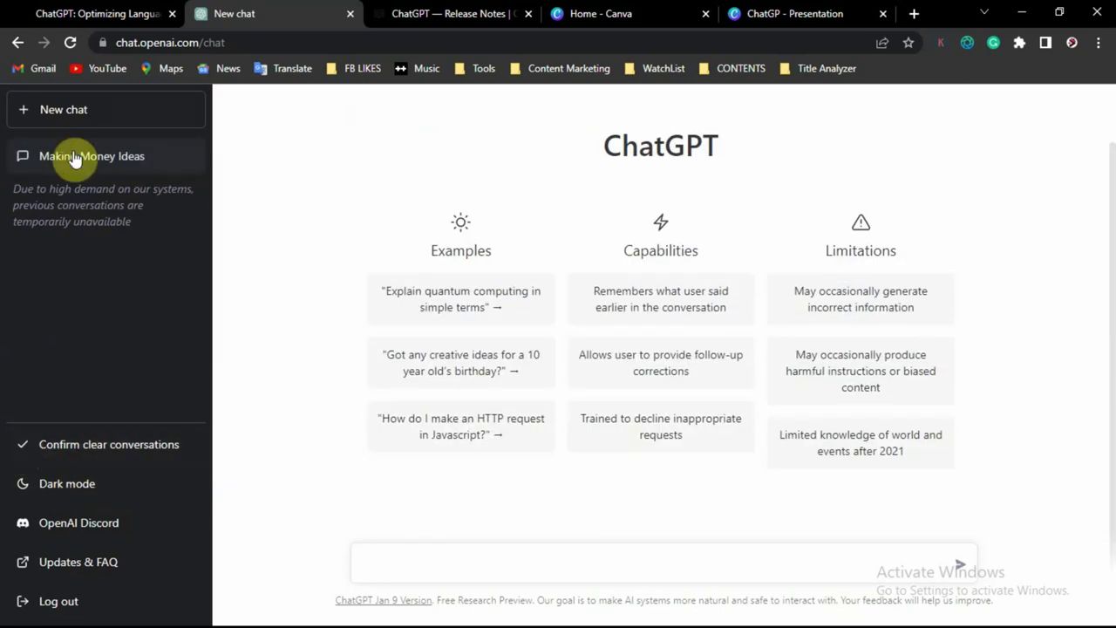
click(702, 566)
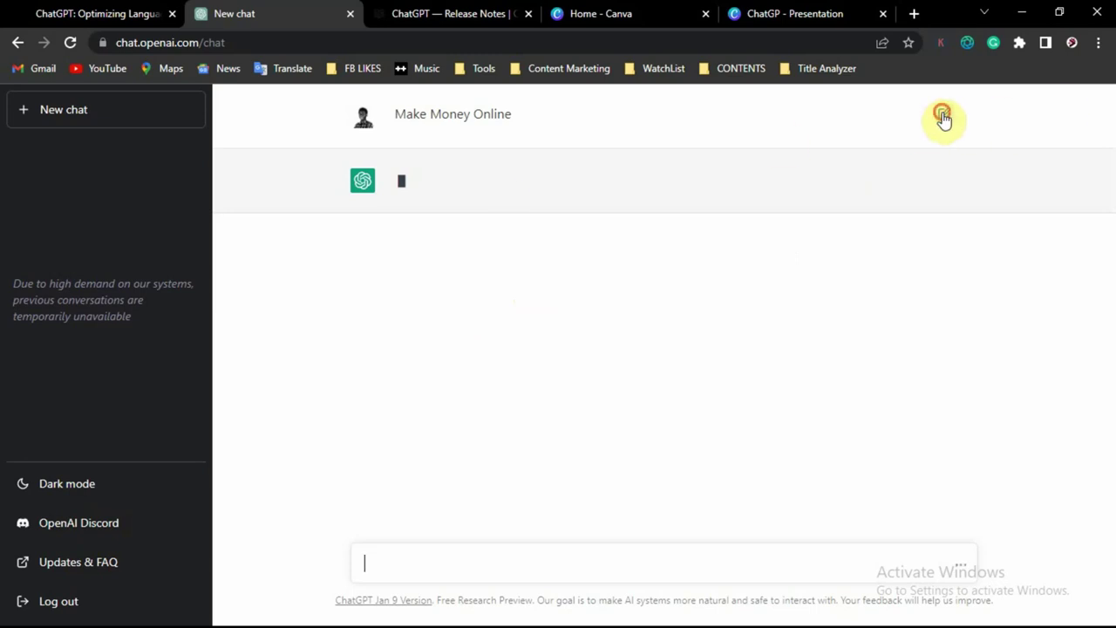
- Edit the sent prompt to read 'HOW TO MAKE MONEY'
click(943, 116)
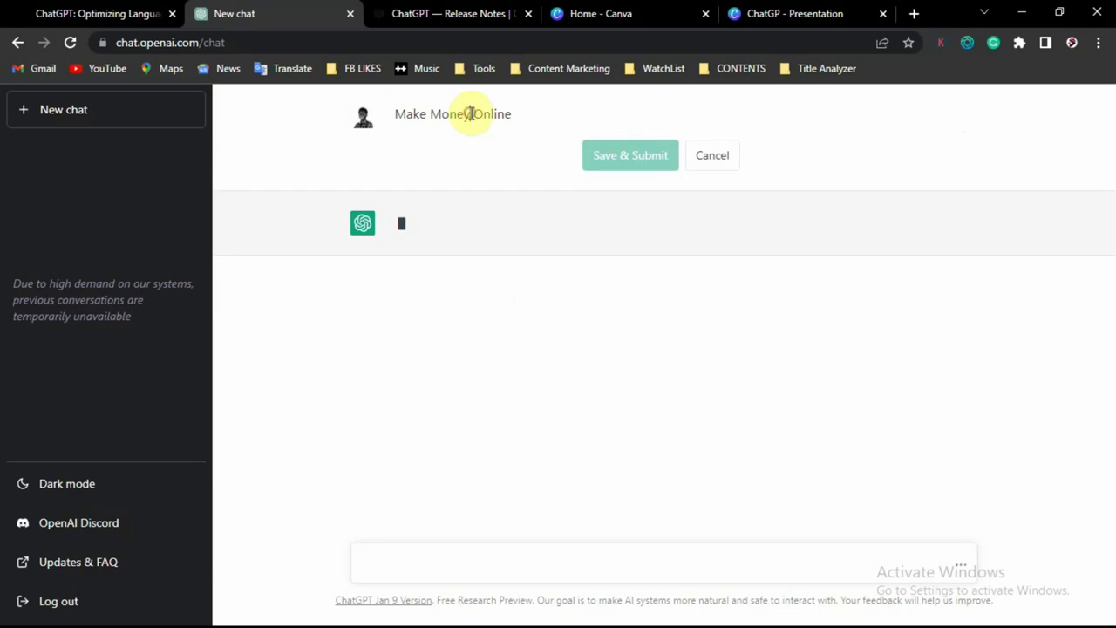
drag(468, 113, 534, 114)
drag(363, 90, 355, 95)
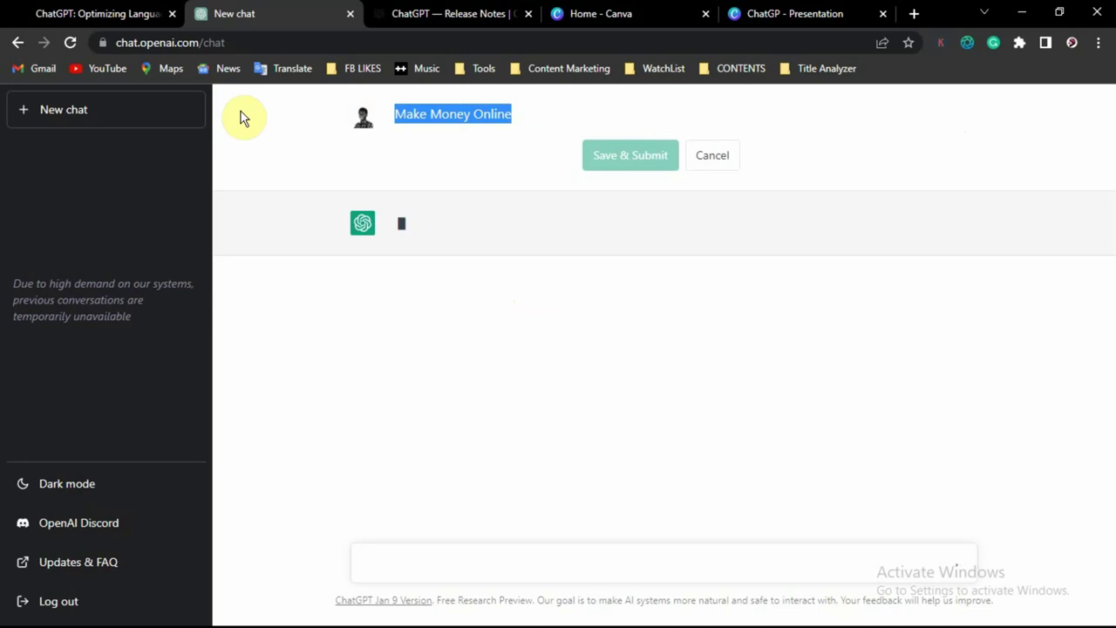
text(HOW TO MAKE MONEY)
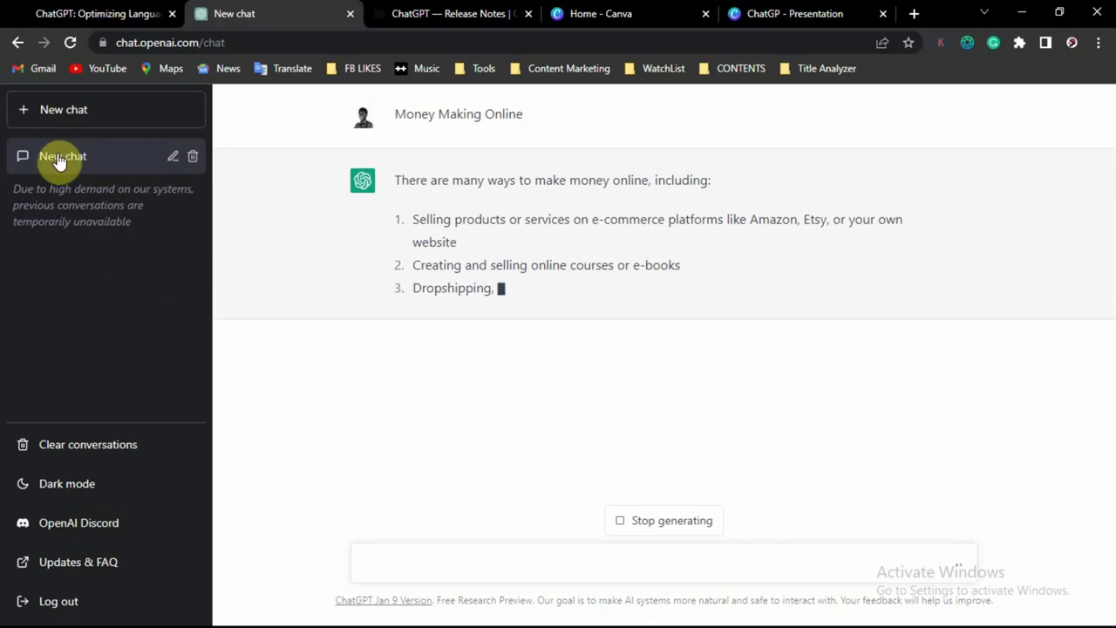
- Rename the chat in the sidebar to 'MAKING MONEY'
click(172, 156)
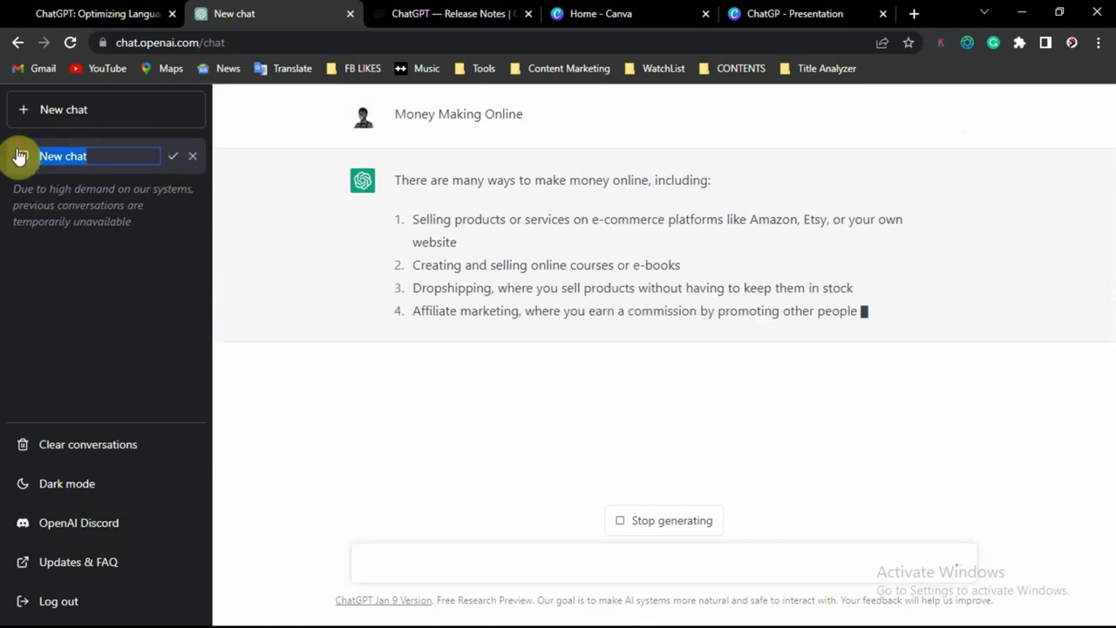
text(MAKING MONEY)
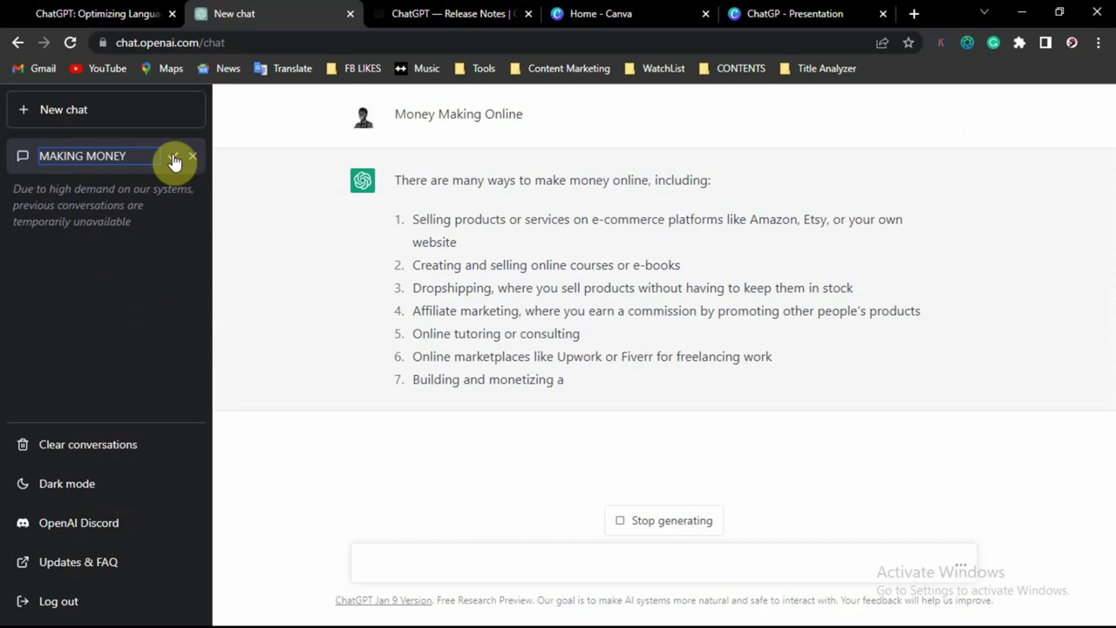
click(176, 158)
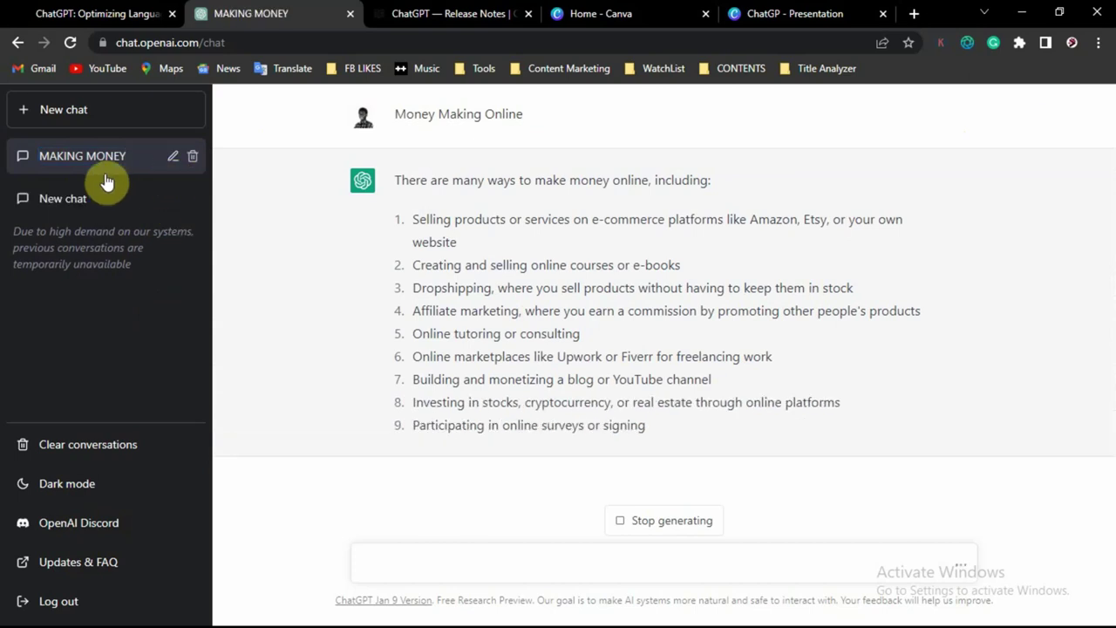